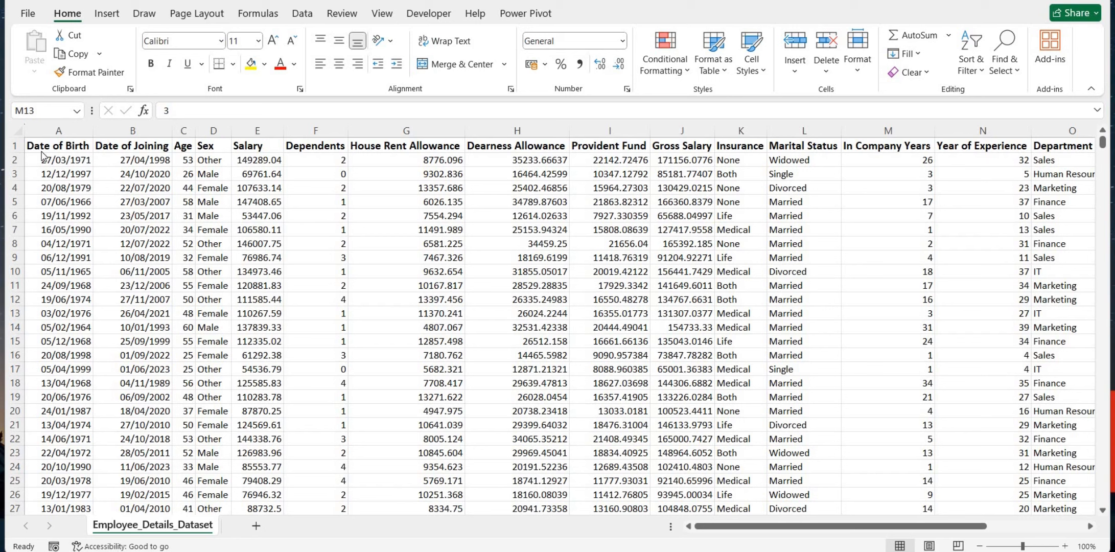
Create a PivotTable from the Employee_Details_Dataset range $A$1:$P$5001 on a new worksheet
left_click(14, 145)
left_click(56, 145)
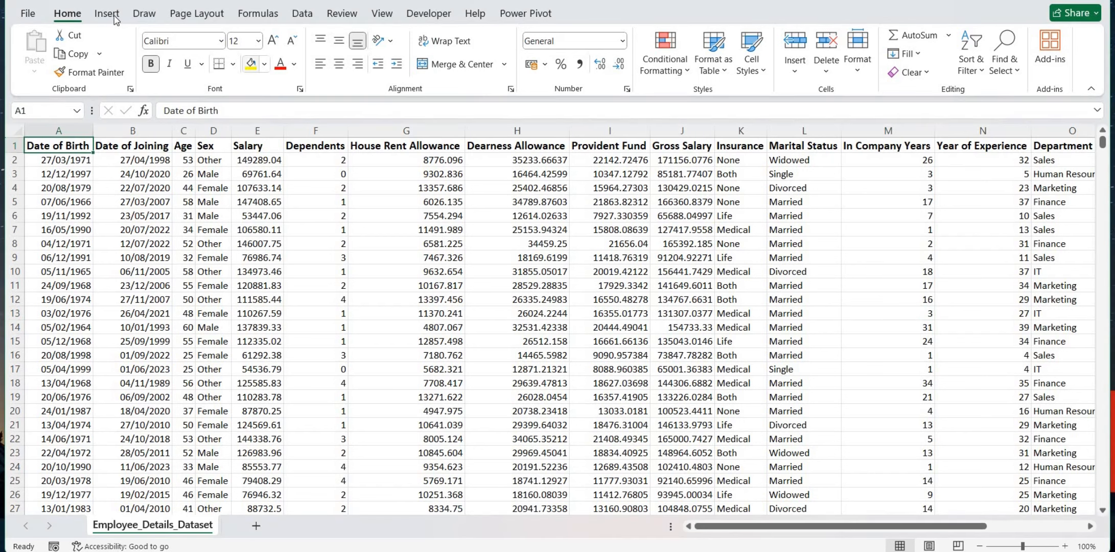
left_click(107, 14)
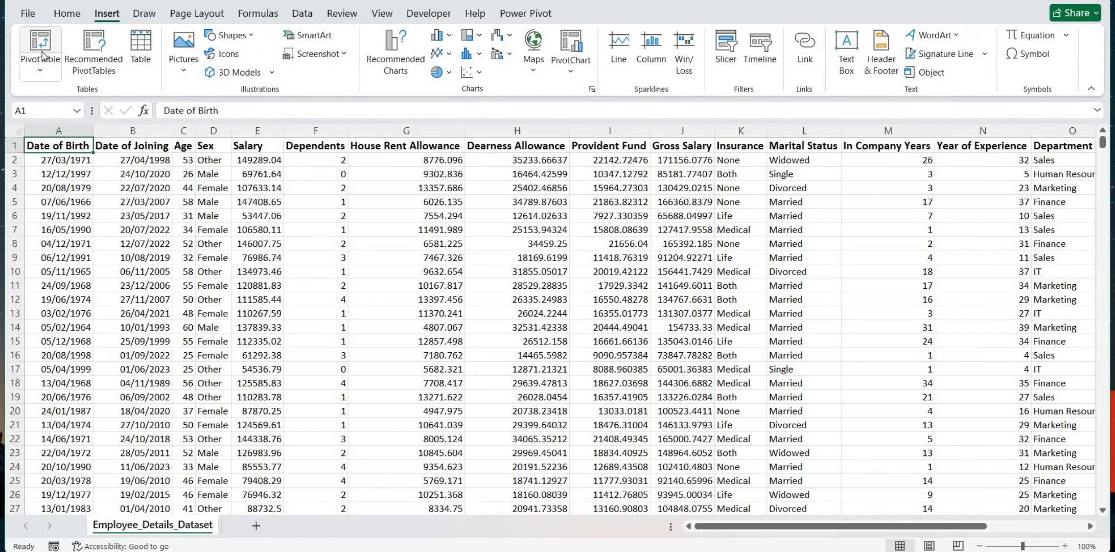
left_click(41, 46)
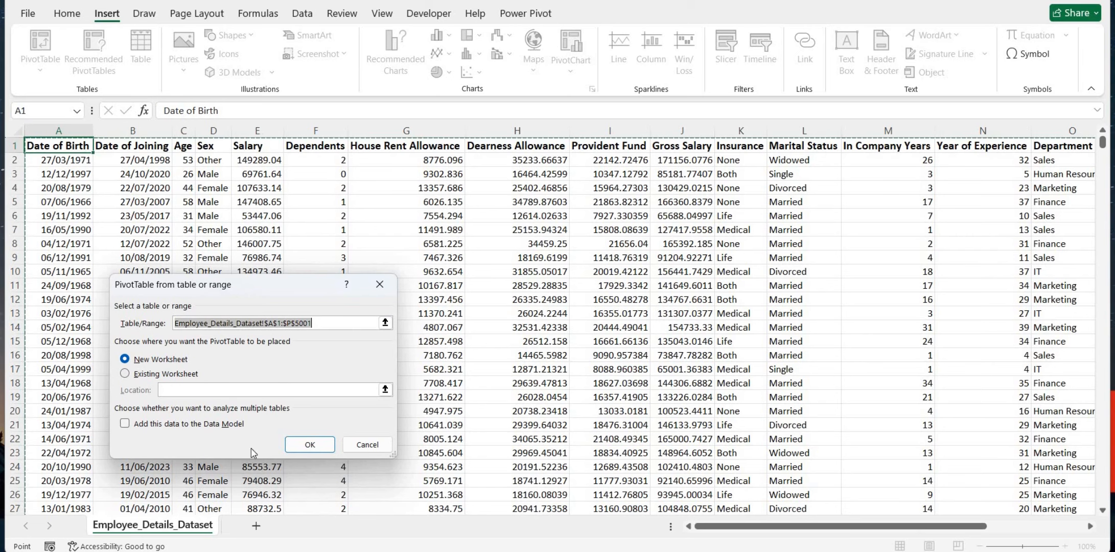
left_click(318, 448)
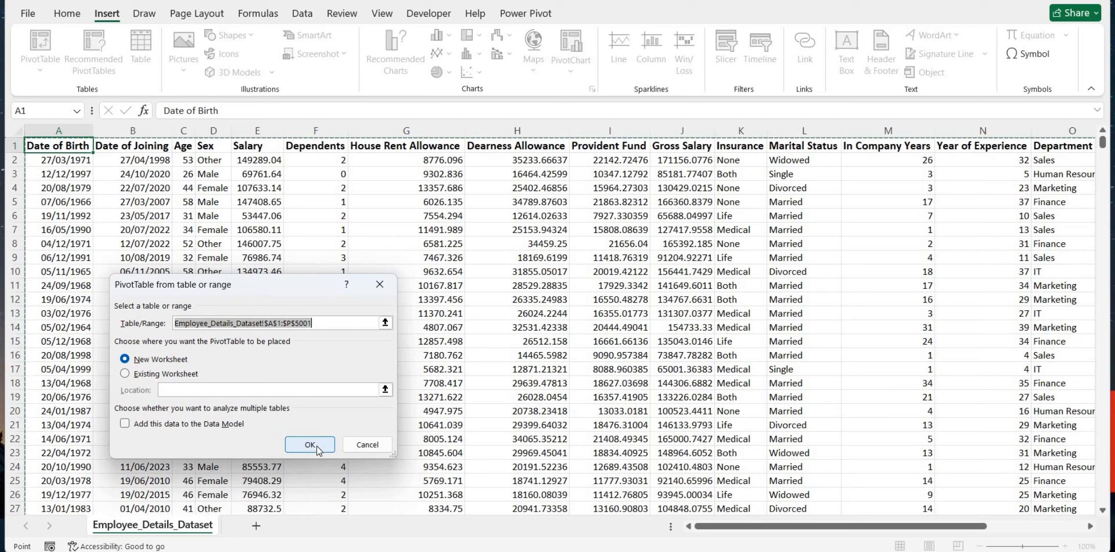
left_click(317, 448)
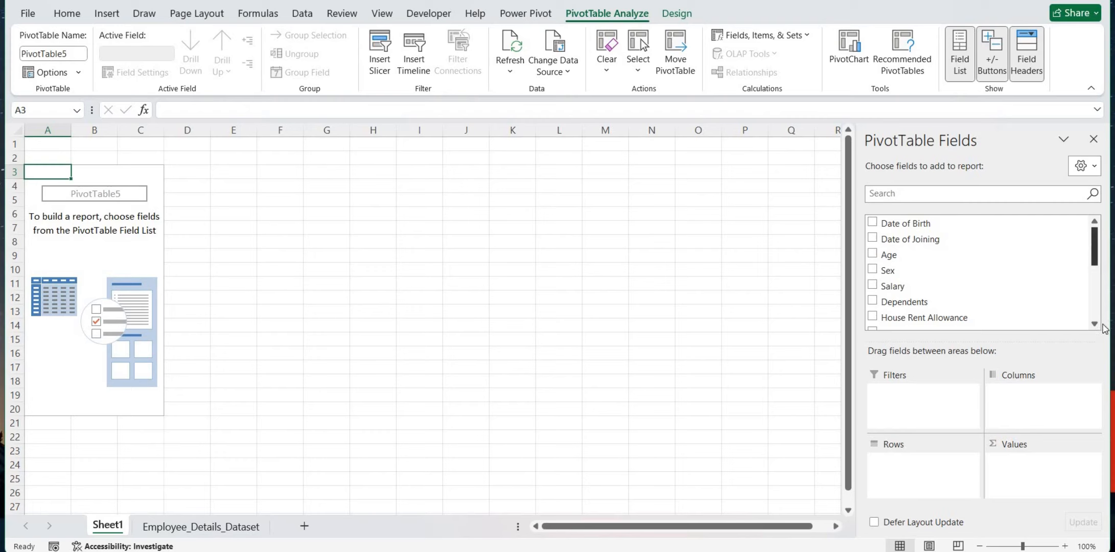
Place the Sex field in both the Rows and Values areas so the PivotTable counts employees by sex
left_click_drag(1094, 254, 1095, 309)
scroll(945, 271, "up", 5)
left_click_drag(1094, 250, 1093, 307)
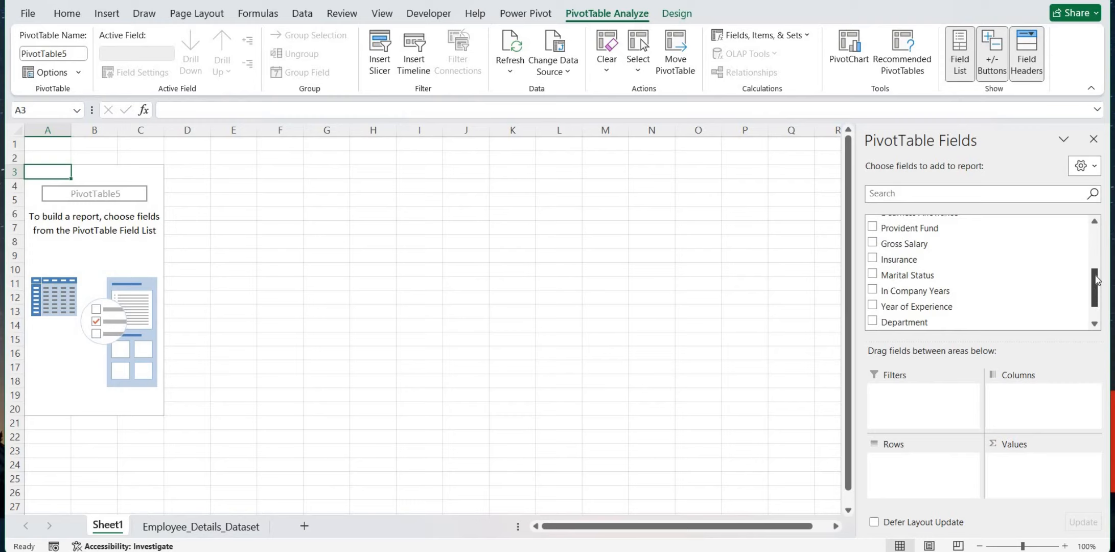
left_click_drag(1097, 279, 1096, 282)
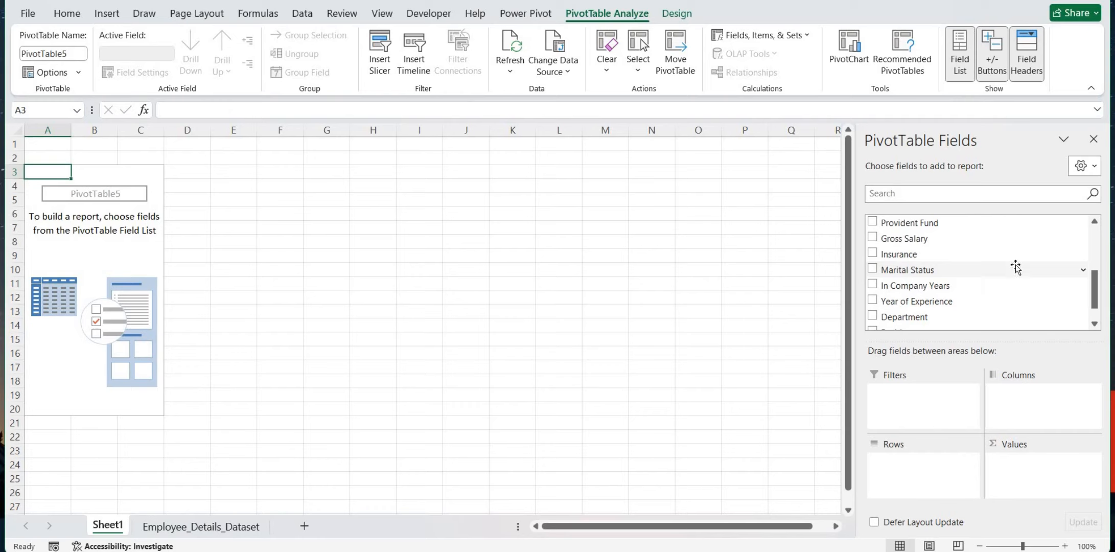
left_click_drag(1096, 302, 1019, 399)
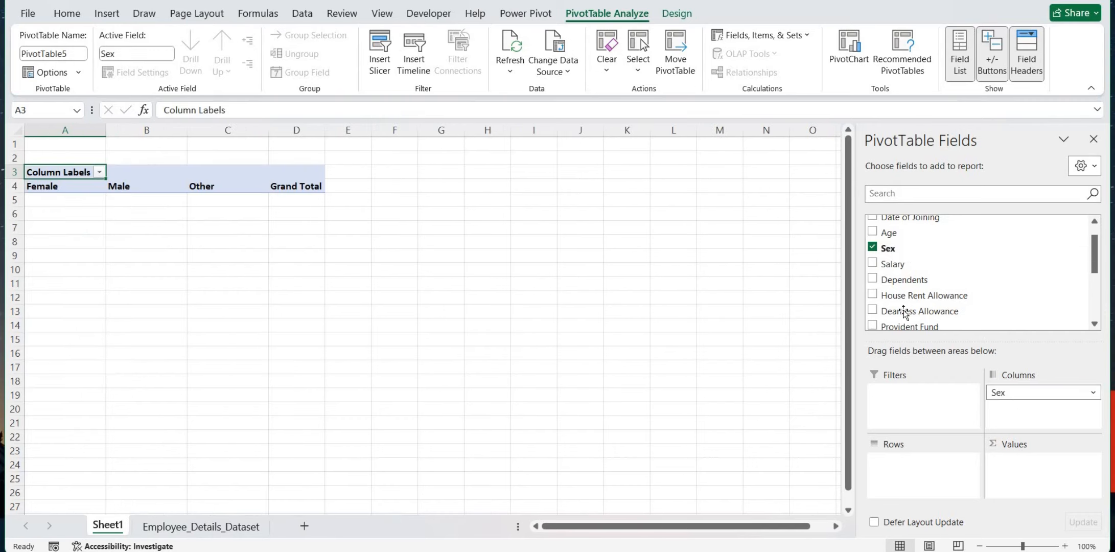
left_click_drag(882, 254, 1023, 468)
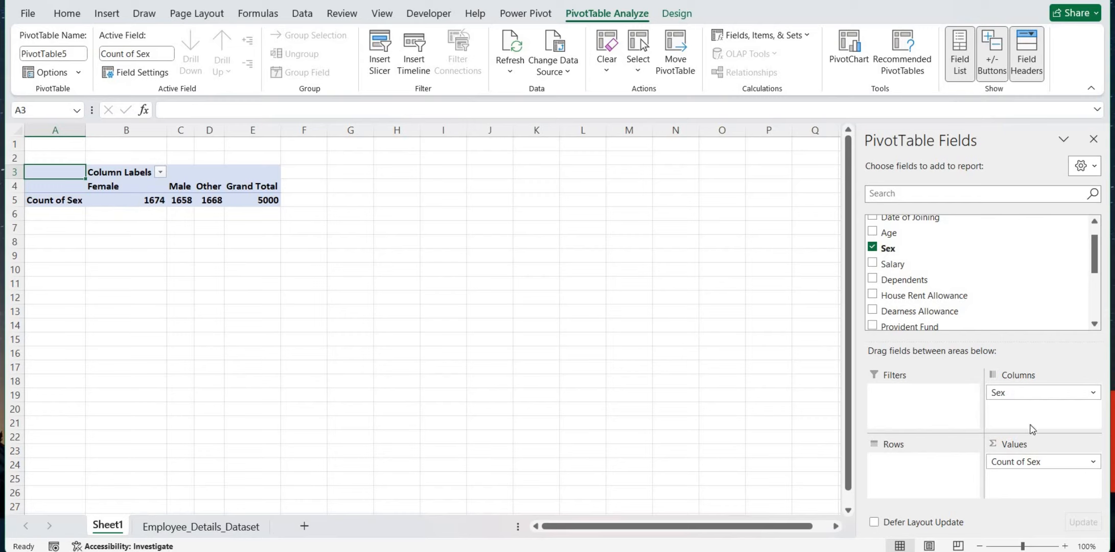
left_click_drag(1026, 394, 918, 471)
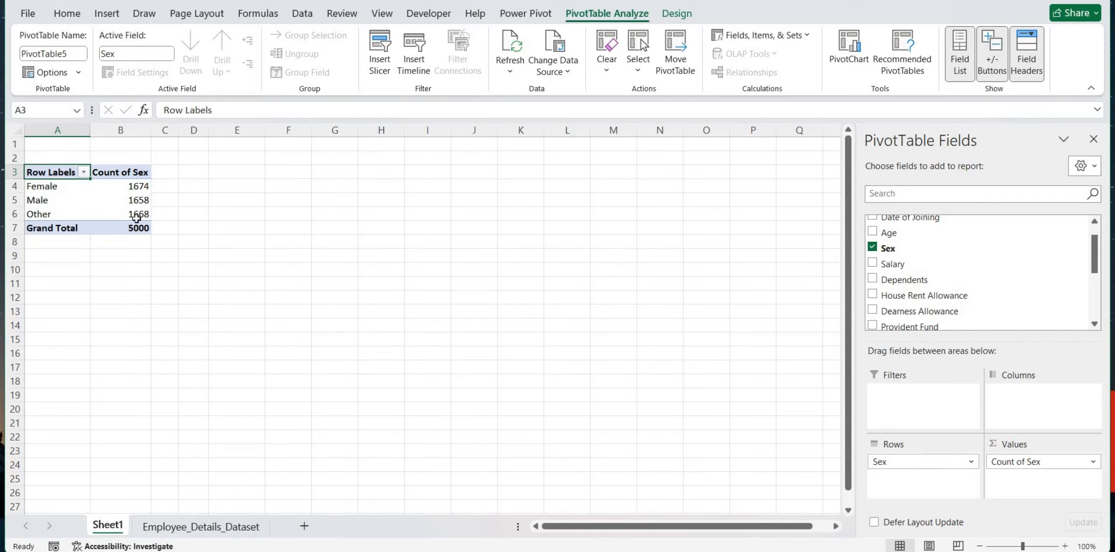
mouse_move(137, 218)
Insert a Clustered Column PivotChart based on the Count of Sex PivotTable
left_click(415, 218)
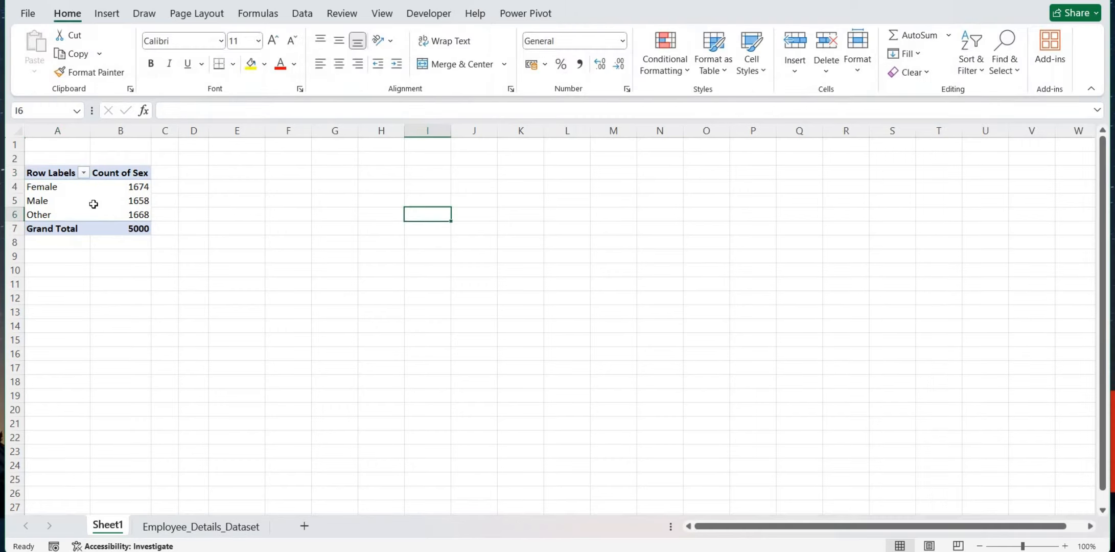
left_click(99, 197)
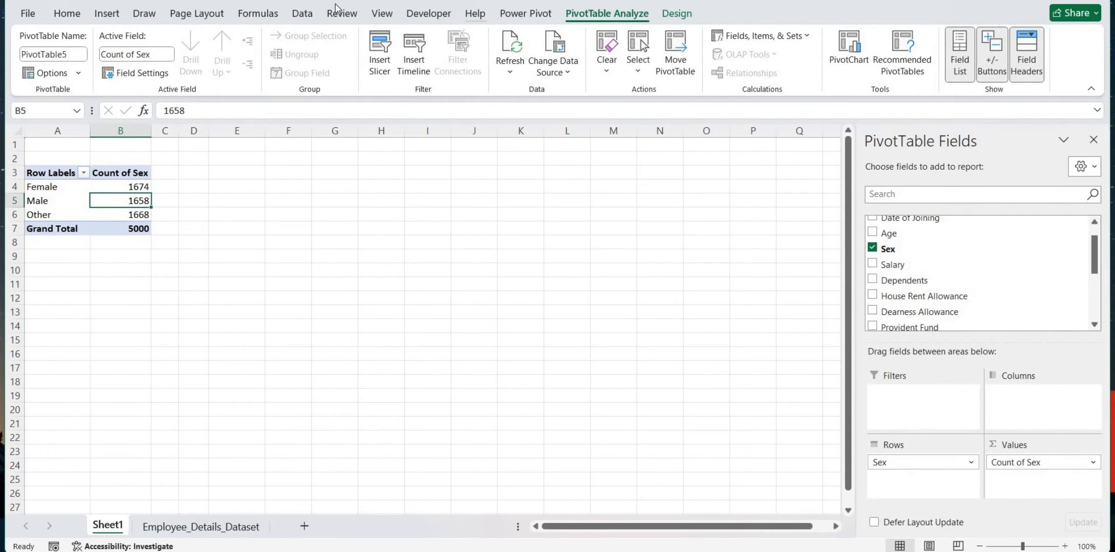
left_click(106, 15)
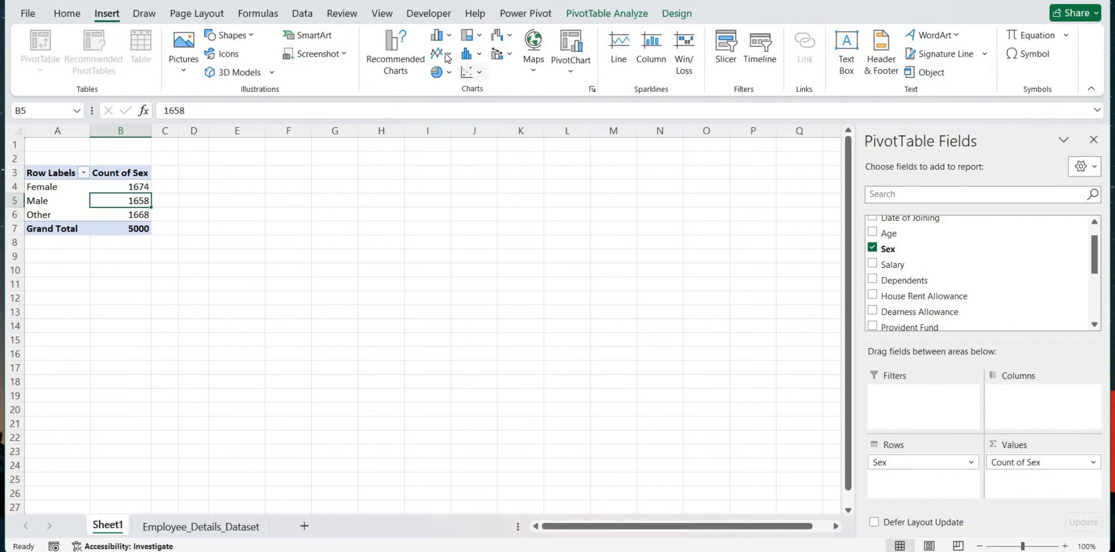
left_click(403, 59)
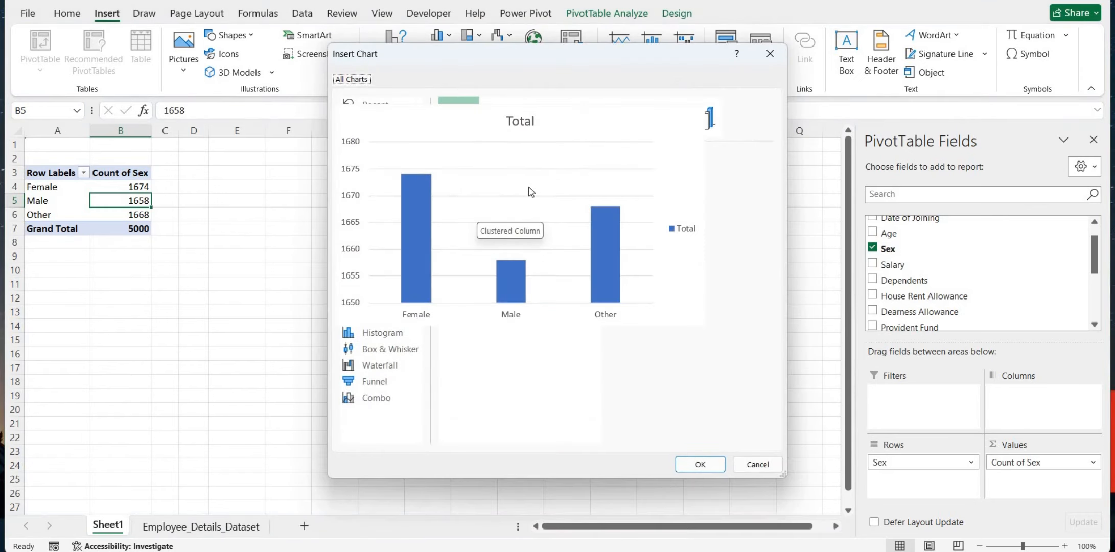
left_click(708, 463)
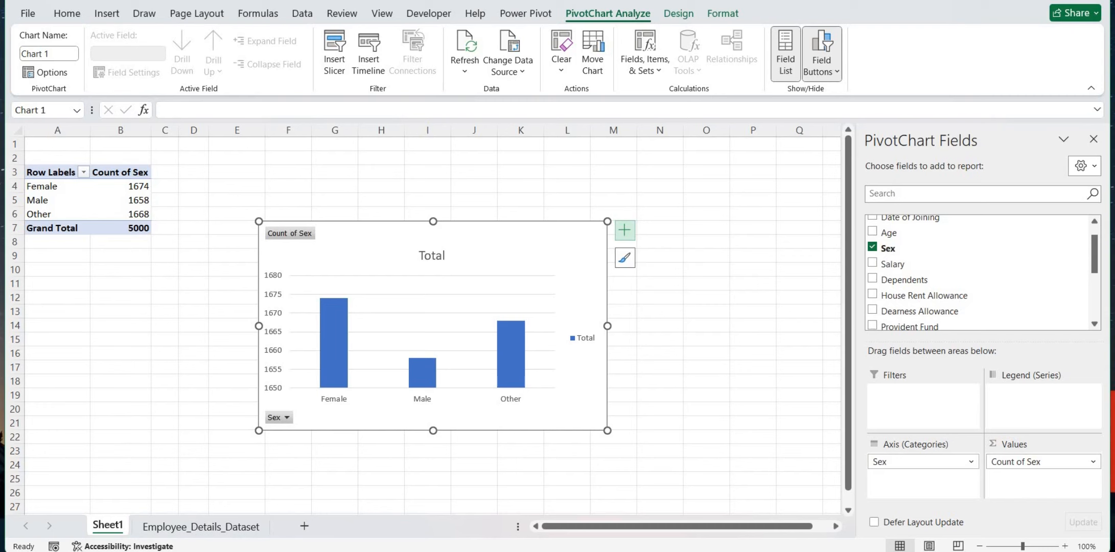
Increase the PivotChart's height to 7.8 cm
left_click(729, 14)
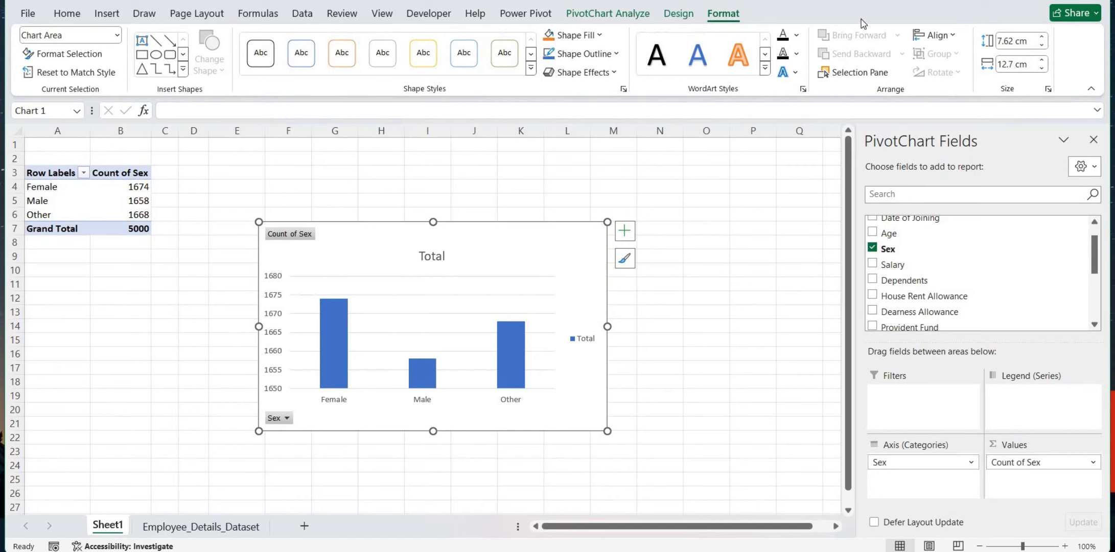
left_click(1043, 39)
left_click(1042, 39)
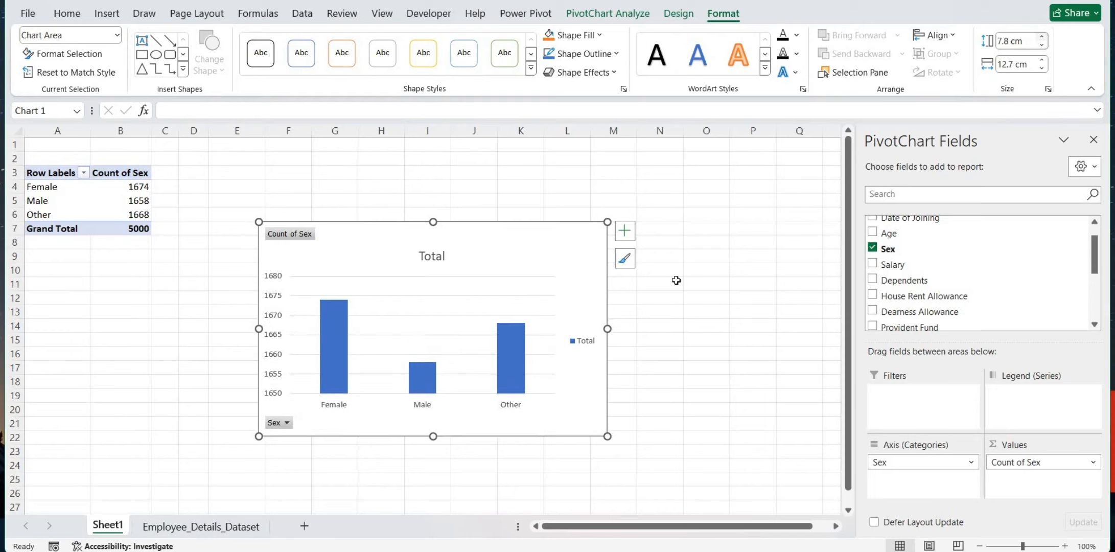
left_click(752, 145)
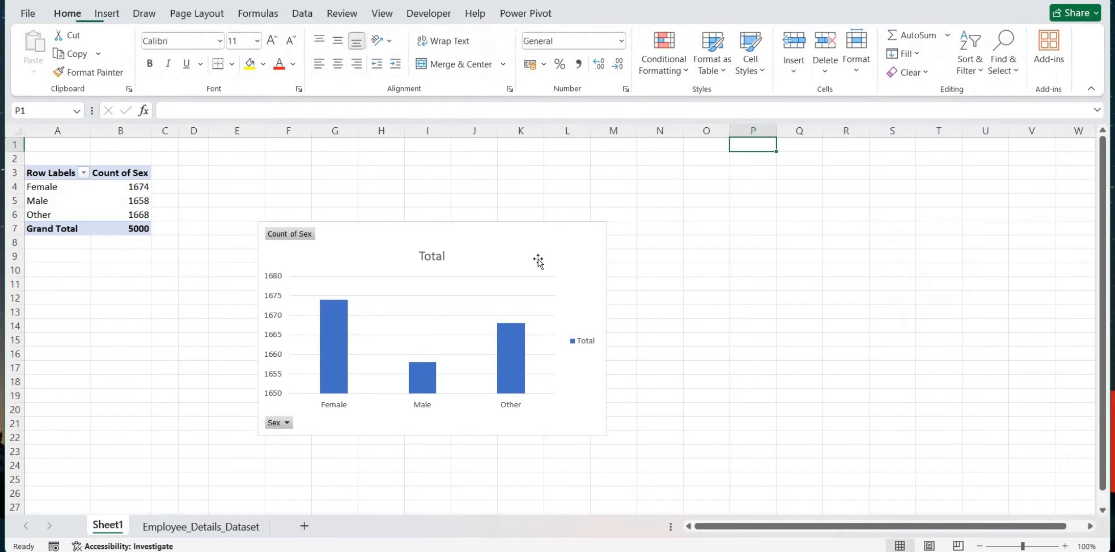
Apply the black WordArt style to the PivotChart's text
left_click(554, 233)
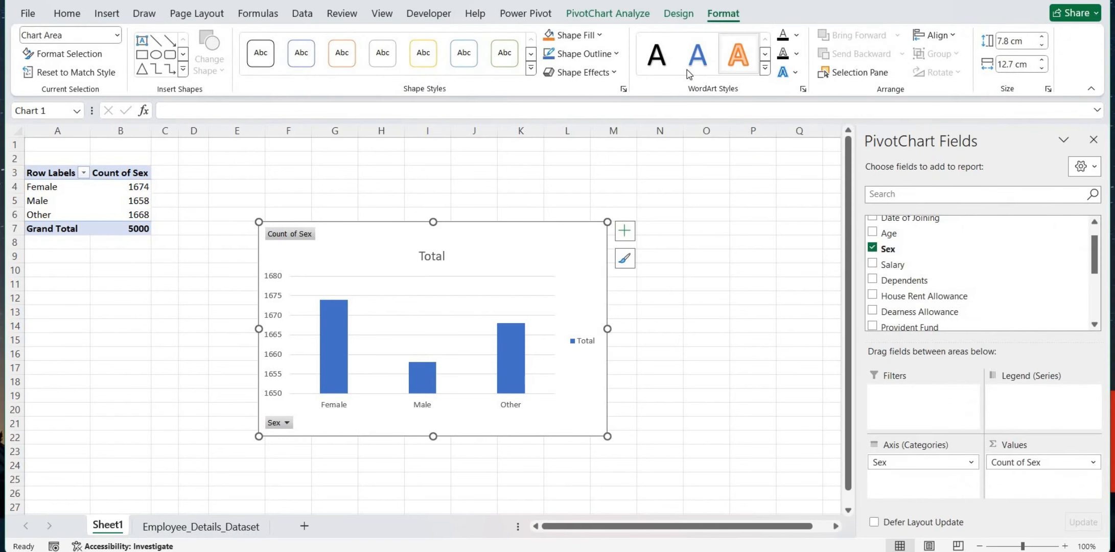
left_click(655, 63)
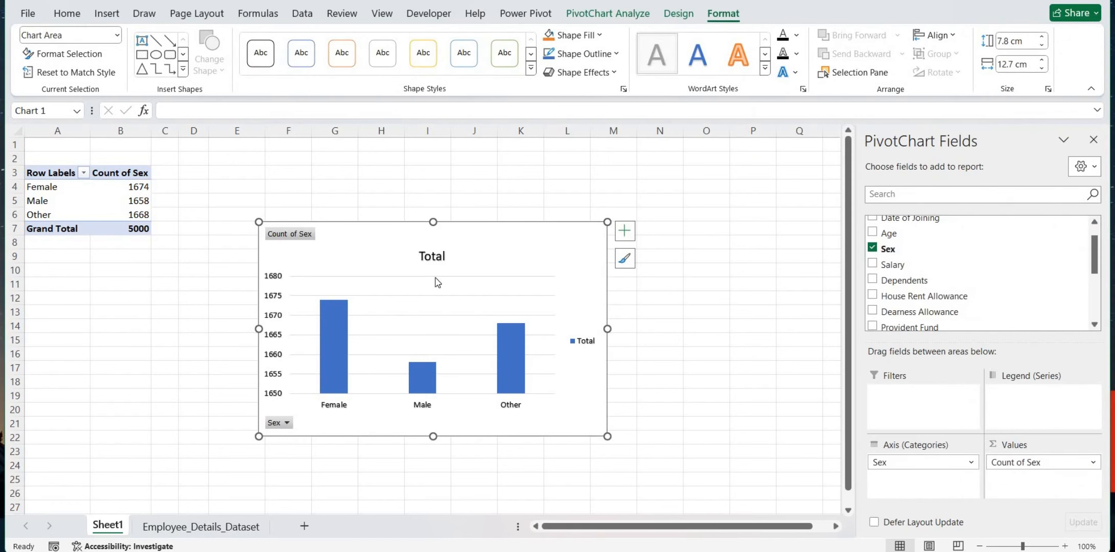
left_click(742, 61)
left_click(655, 57)
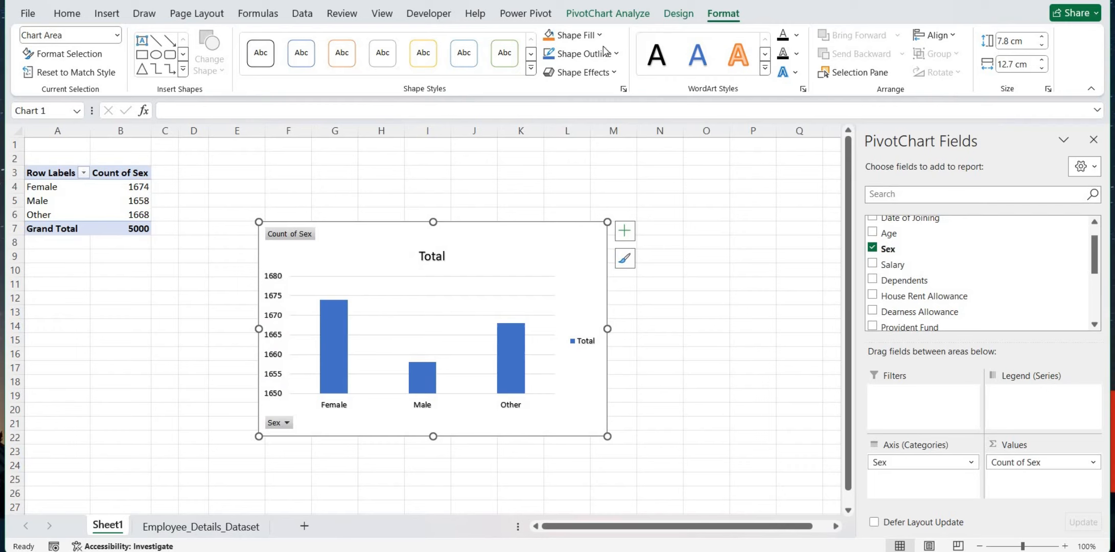
Try a light blue-gray fill on the chart area and restore the automatic fill
left_click(592, 35)
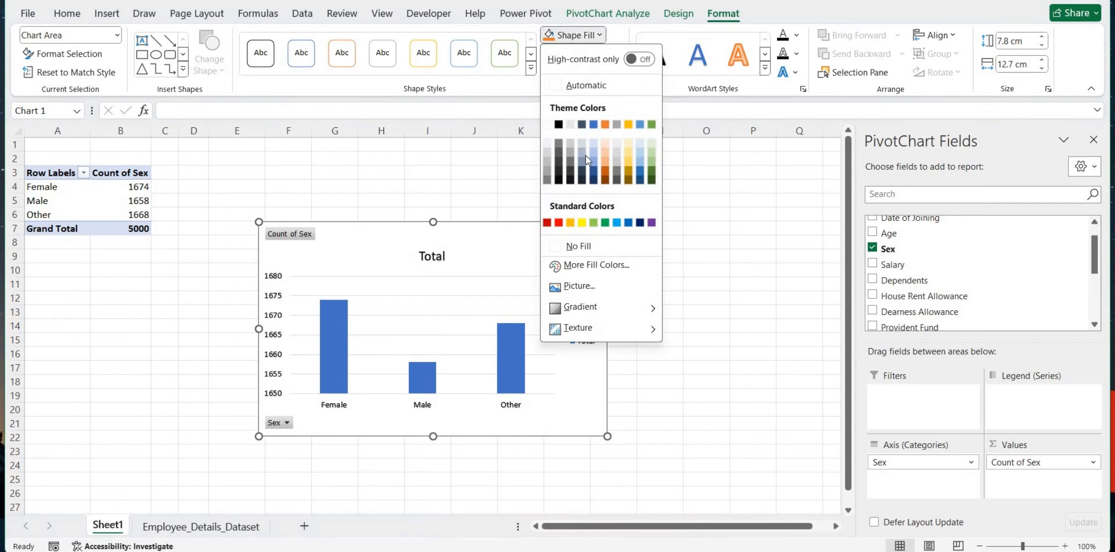
left_click(582, 144)
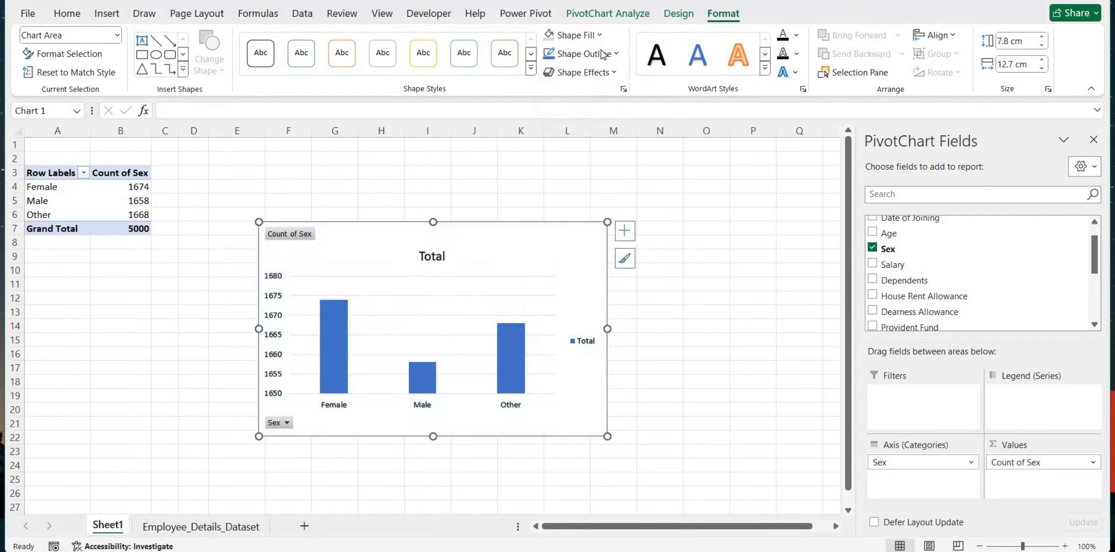
left_click(575, 34)
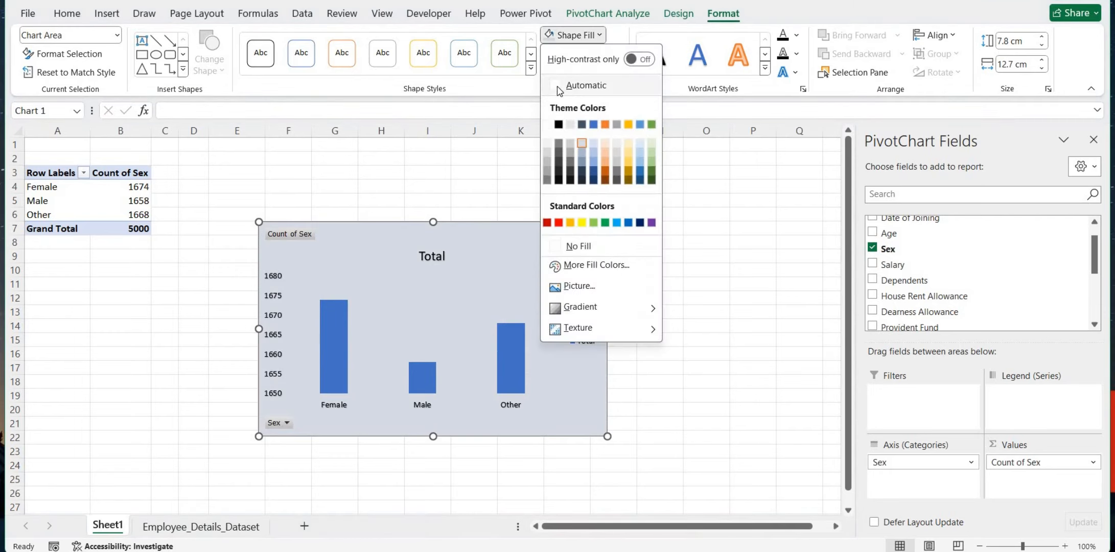
left_click(559, 87)
left_click(704, 162)
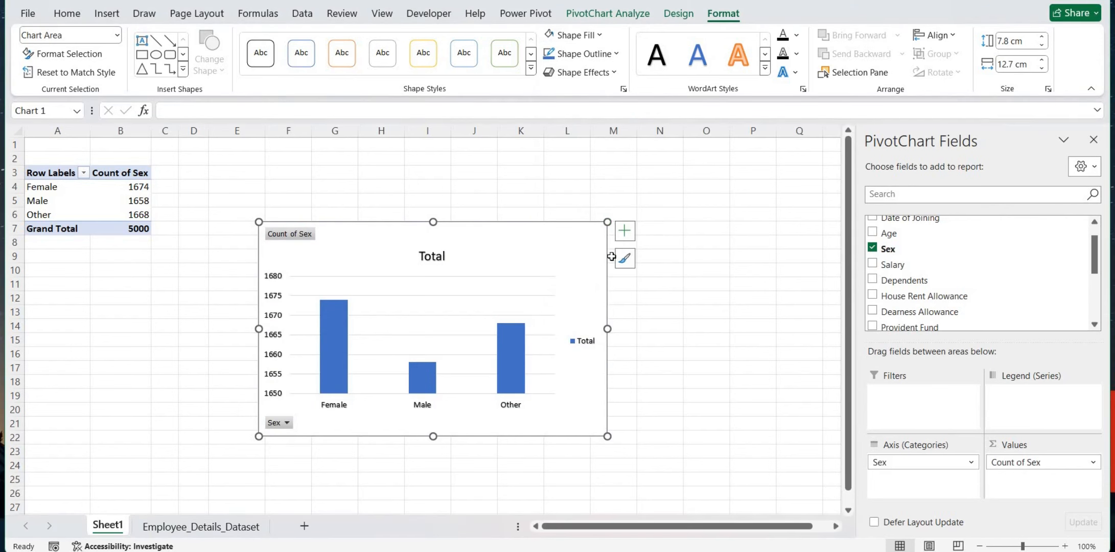
Try hiding the chart's axes and its chart title, and restore both elements
left_click(514, 343)
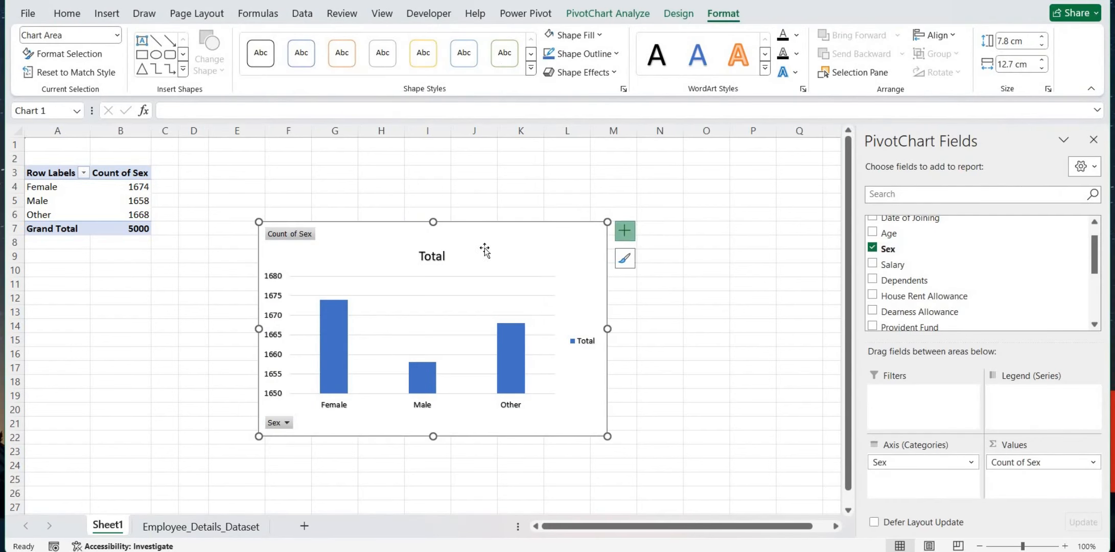
left_click(624, 230)
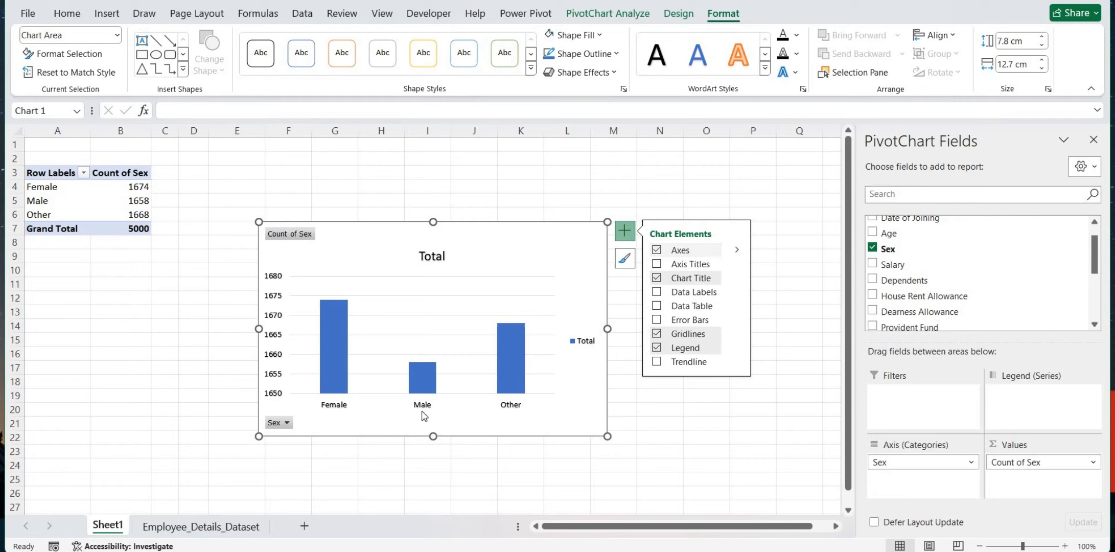
left_click(659, 255)
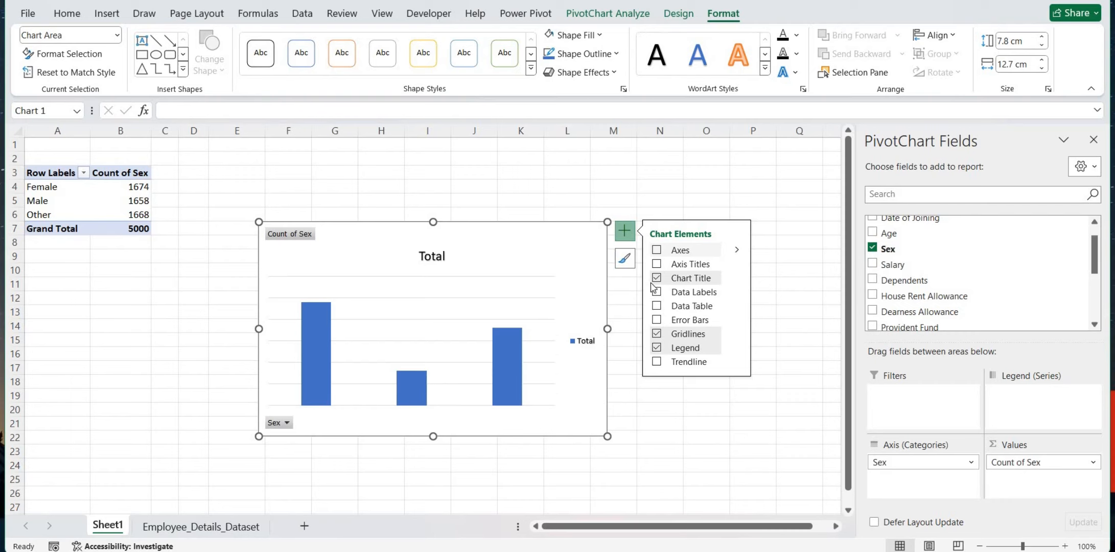
left_click(656, 249)
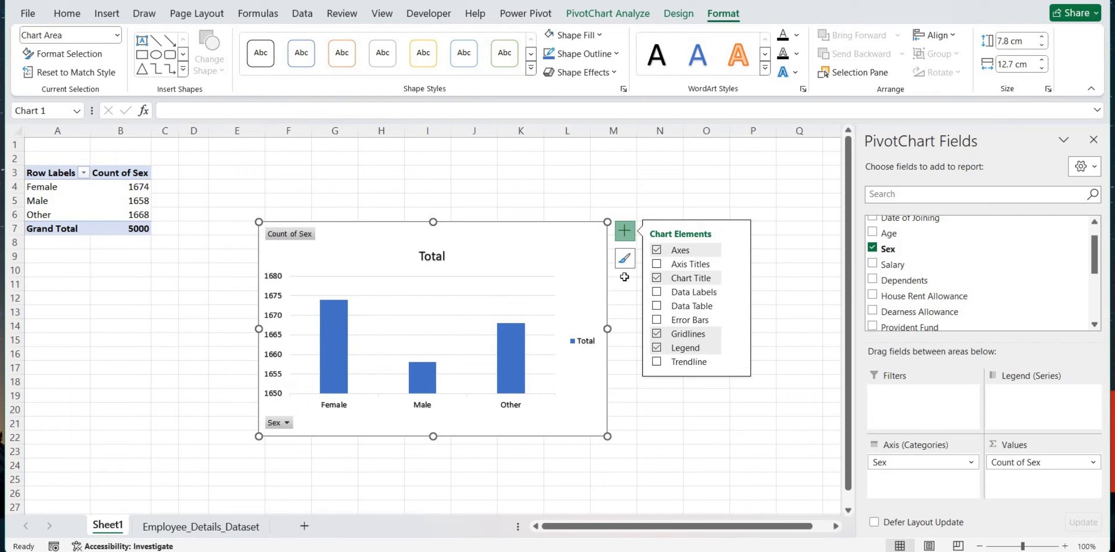
left_click(657, 280)
left_click(657, 280)
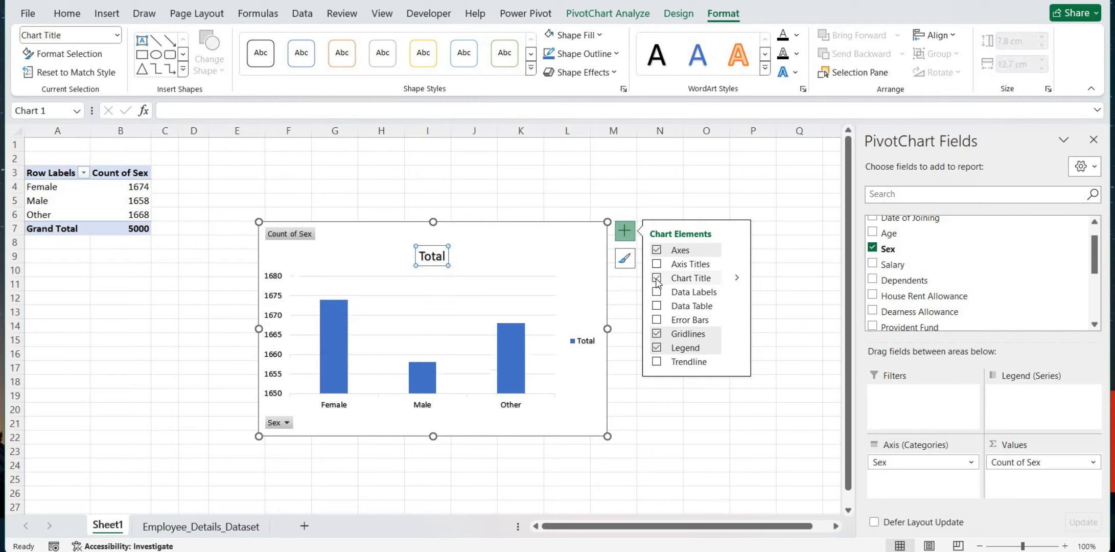
Remove the gridlines and the legend from the PivotChart
left_click(656, 334)
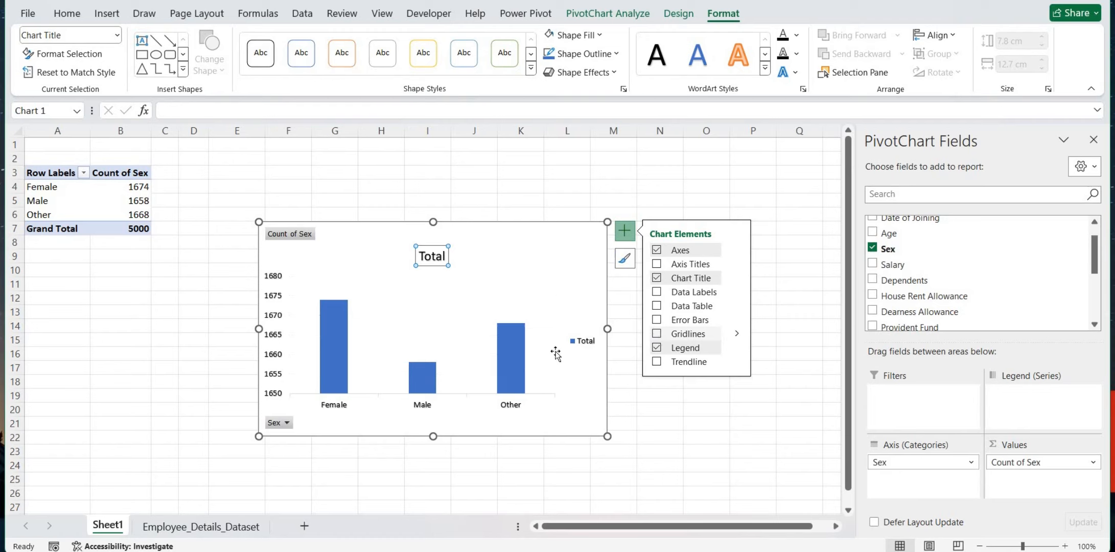
left_click(657, 347)
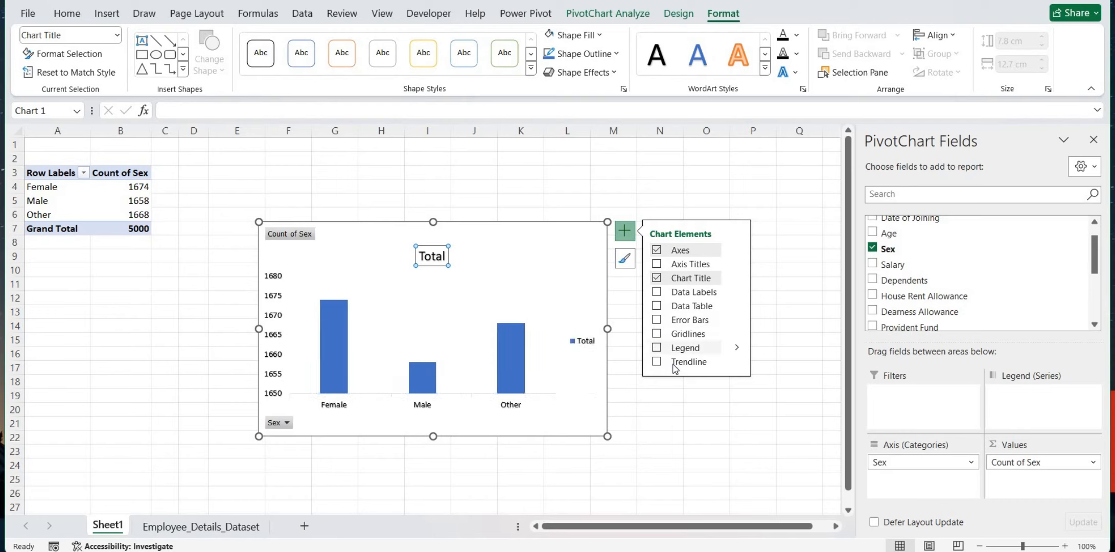
left_click(745, 160)
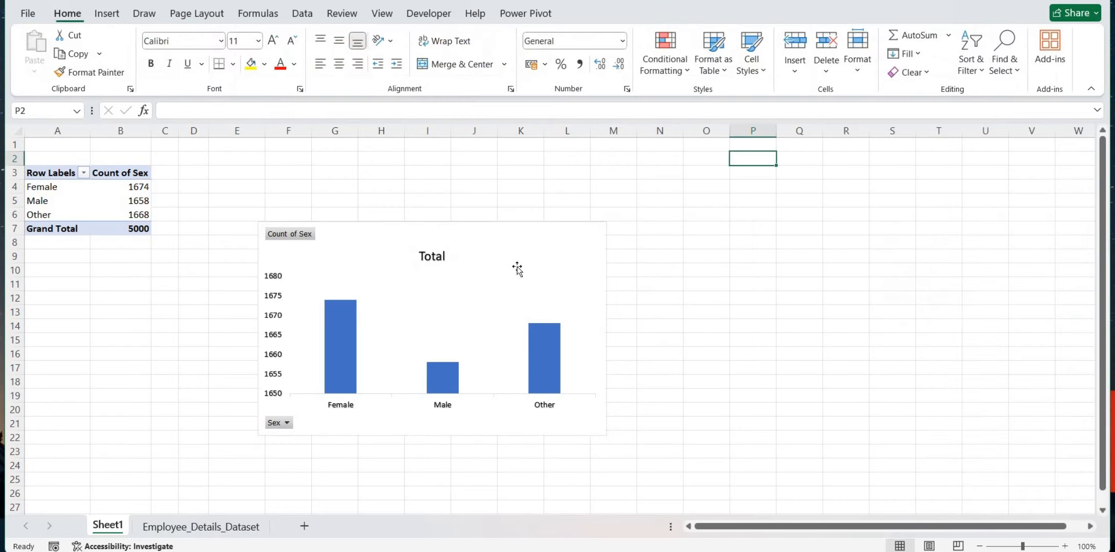
Hide all field buttons on the PivotChart
left_click(572, 296)
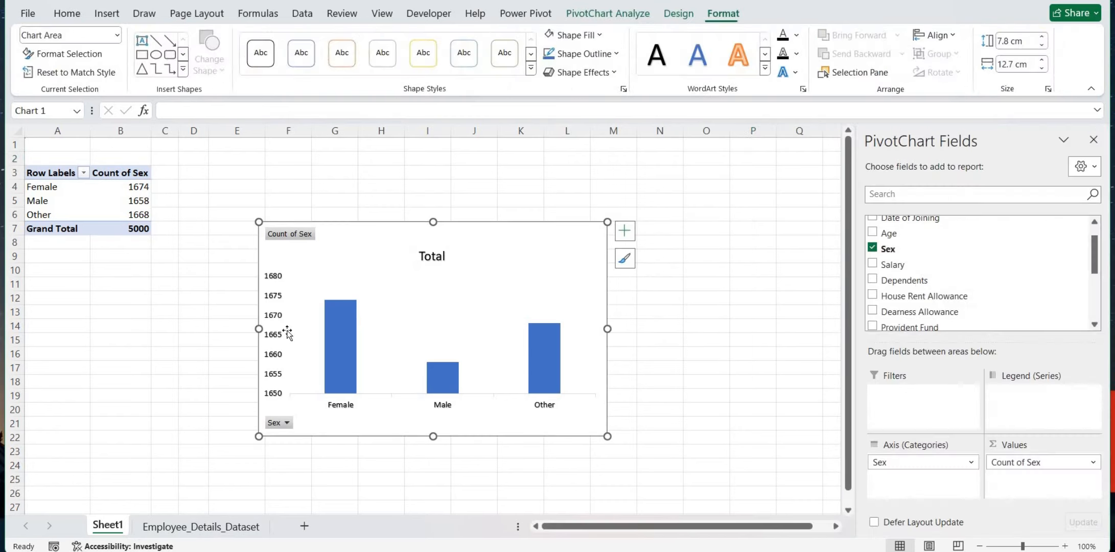
left_click(270, 237)
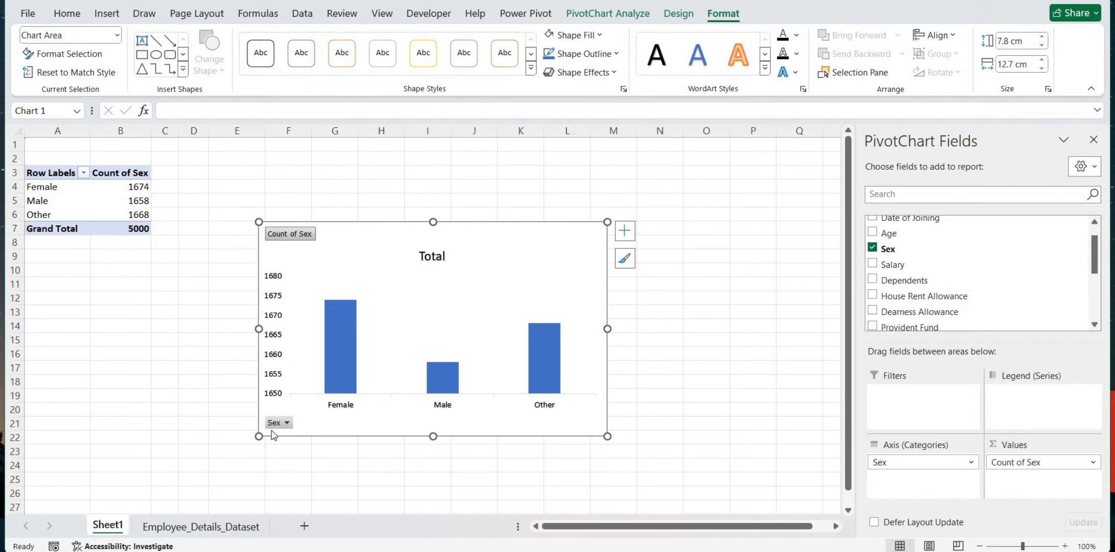
right_click(274, 239)
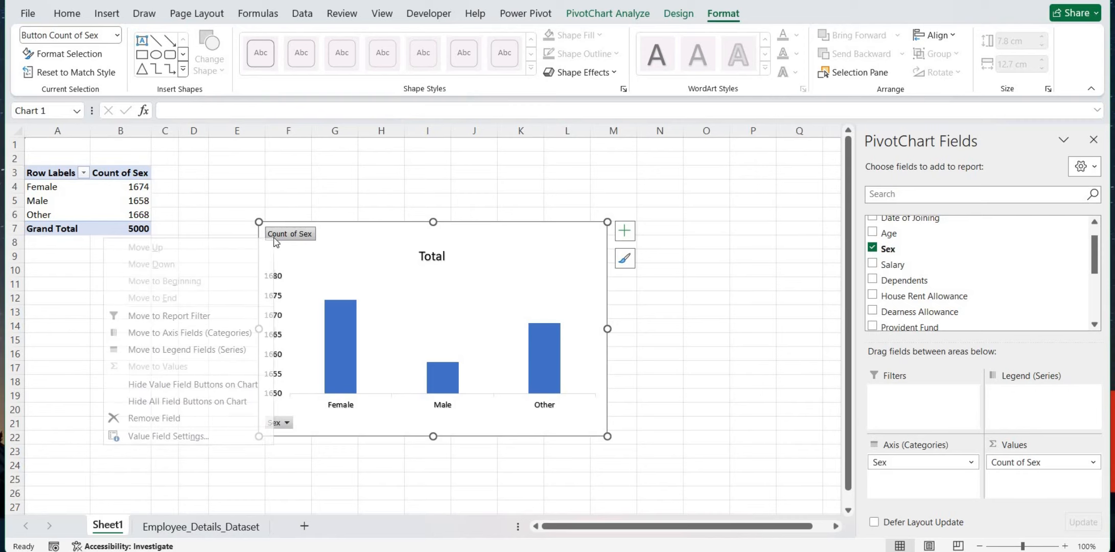
left_click(204, 402)
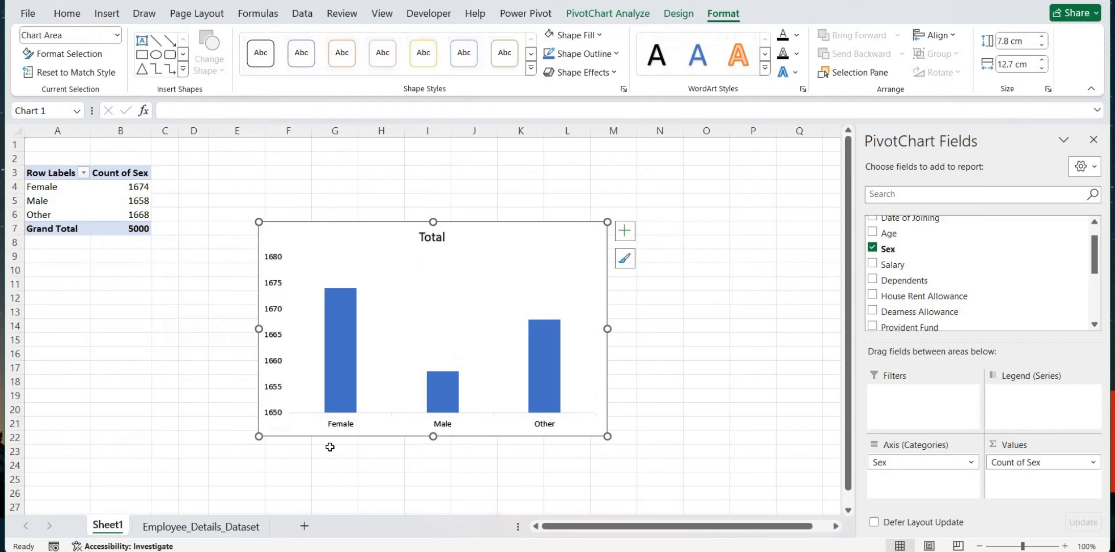
Replace the PivotChart's title with "Counts of gender"
double_click(443, 236)
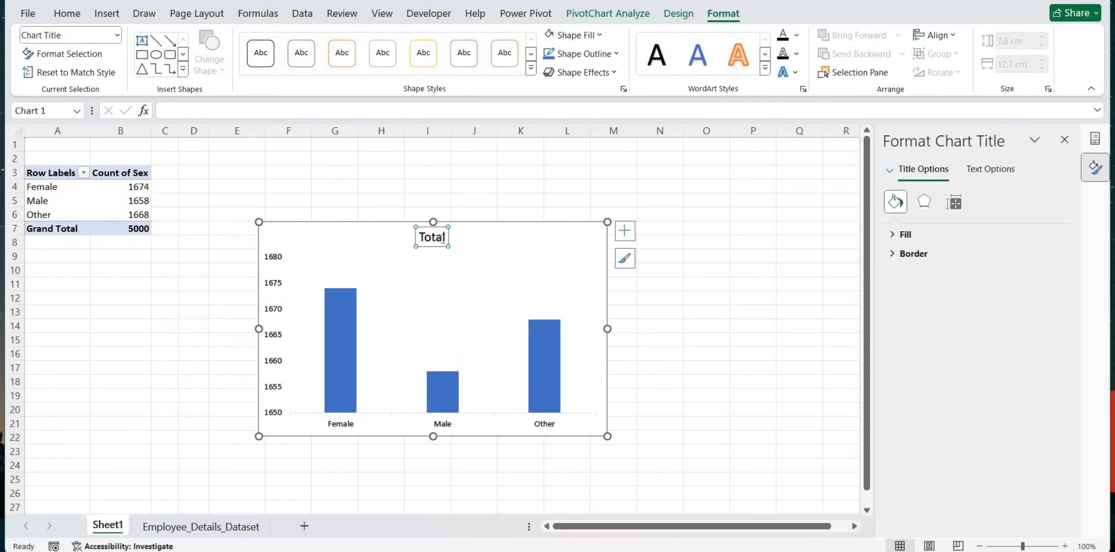
left_click(443, 237)
key("BackSpace")
key("BackSpace")
key("BackSpace")
key("BackSpace")
key("BackSpace")
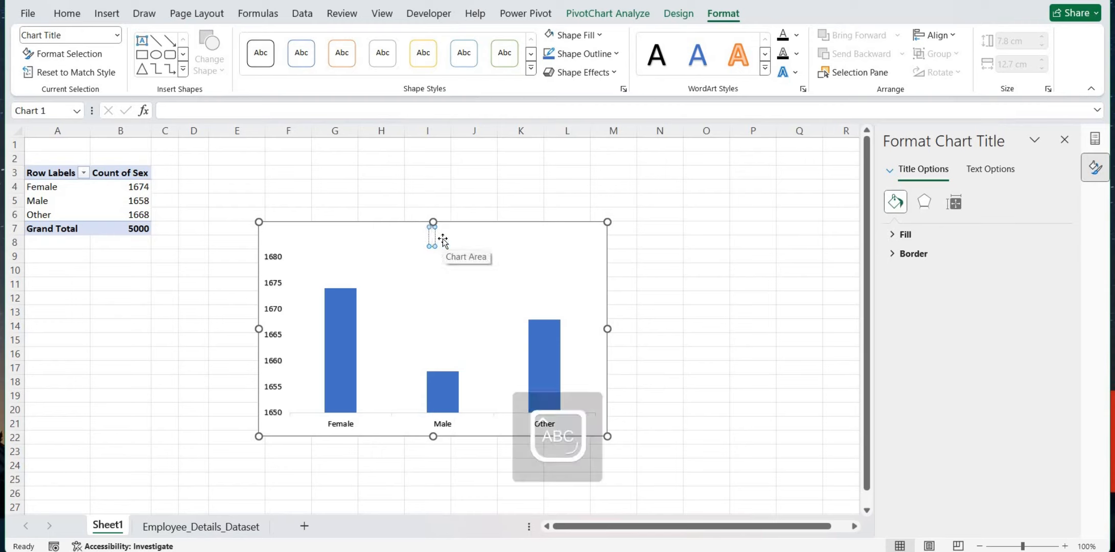
type("Counts")
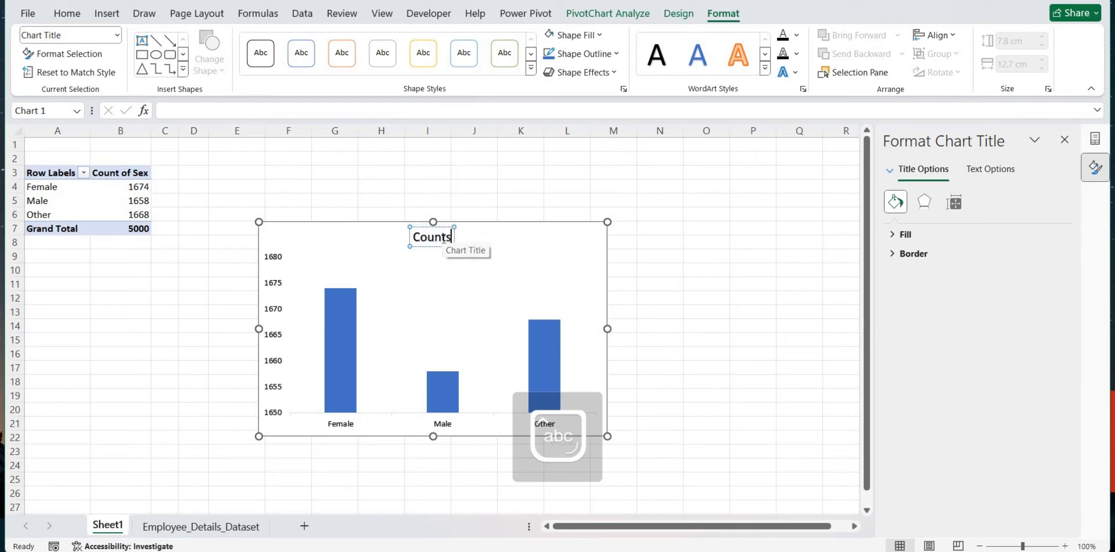
type(" of gender")
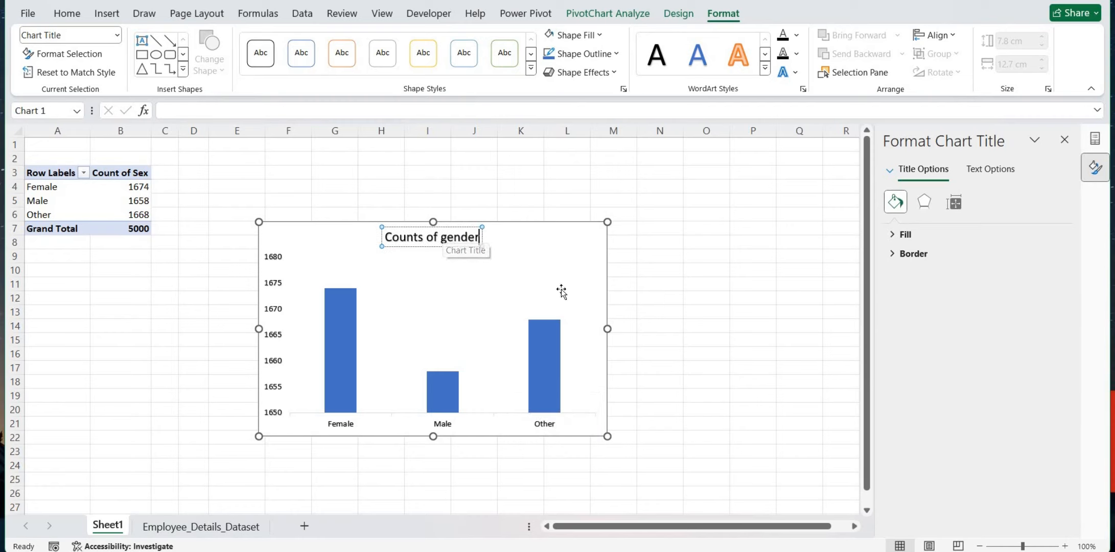
left_click(547, 263)
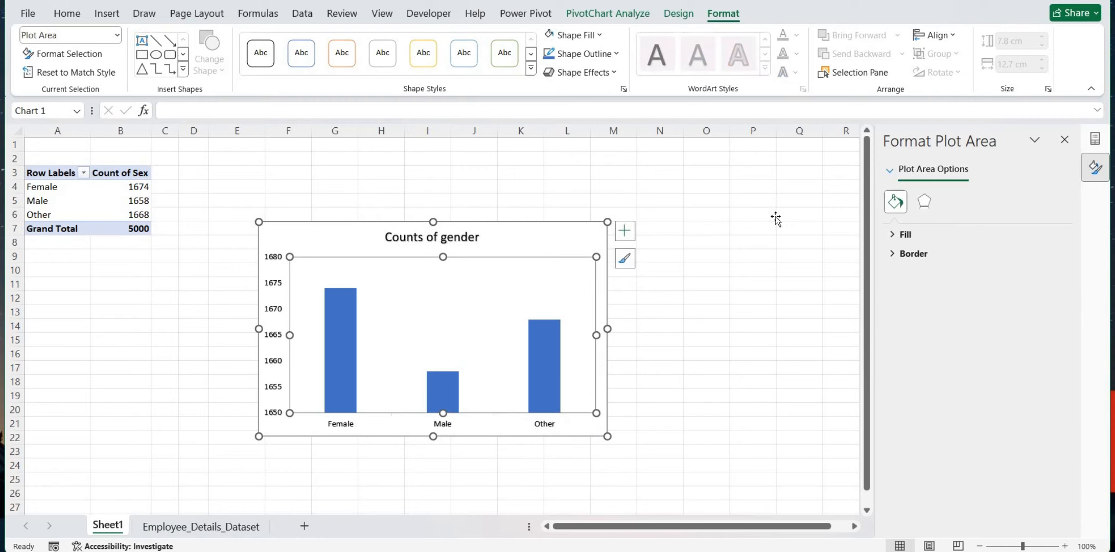
left_click(753, 214)
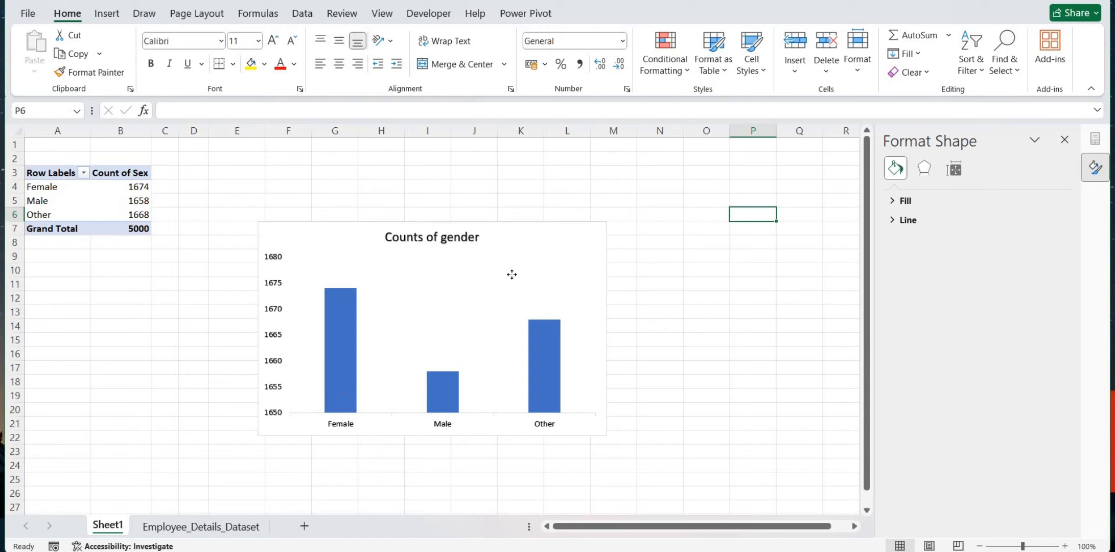
Add data labels to the PivotChart, placed at the outside end of the columns
left_click(582, 274)
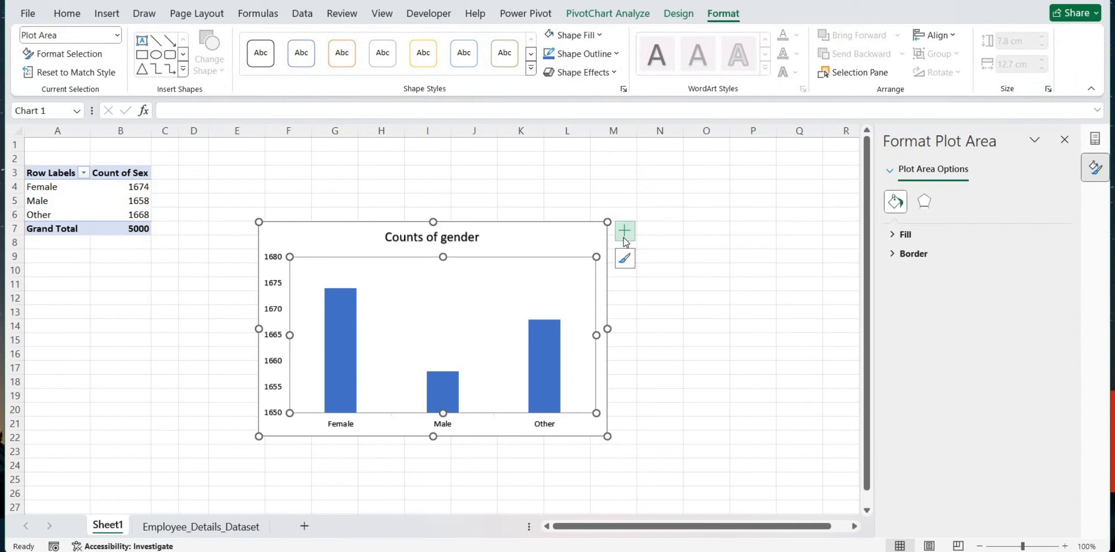
left_click(625, 232)
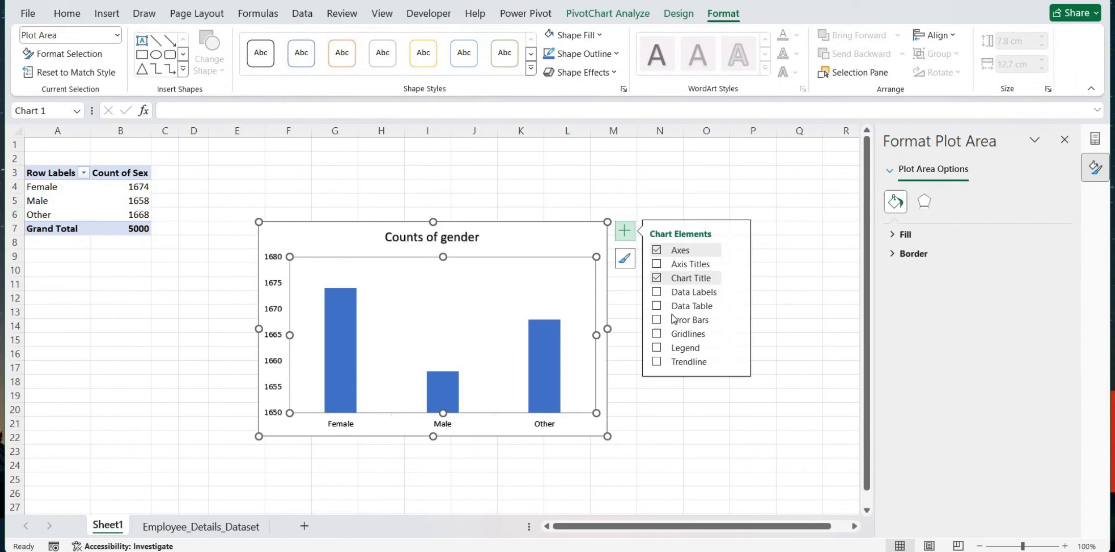
left_click(657, 293)
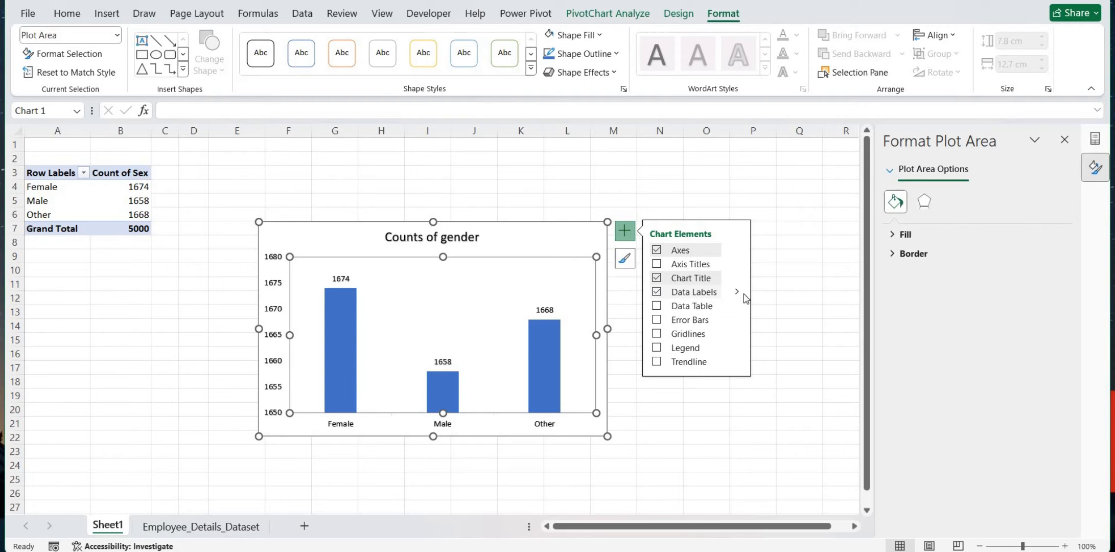
left_click(736, 292)
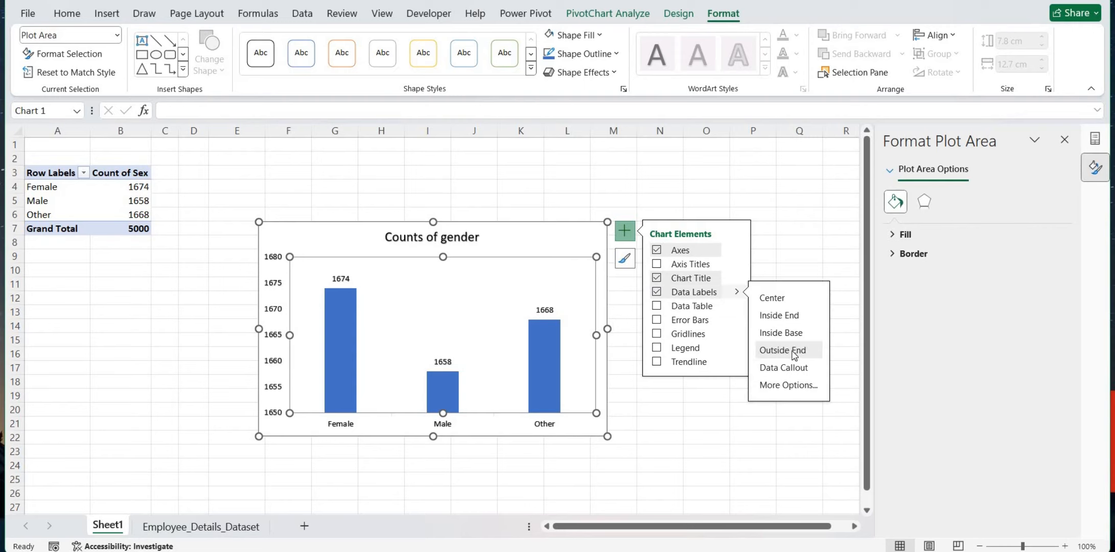
left_click(795, 303)
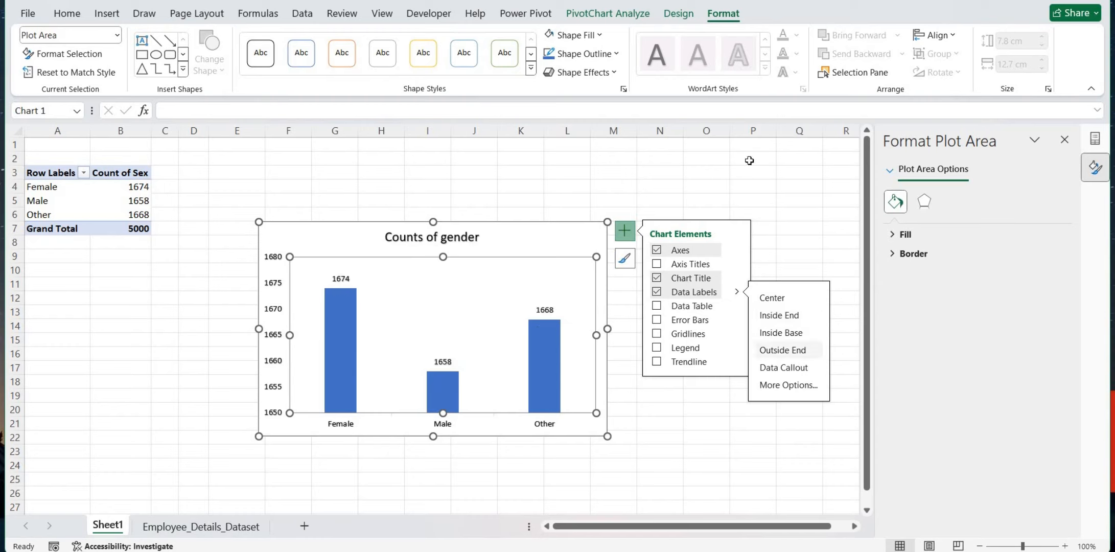
left_click(764, 185)
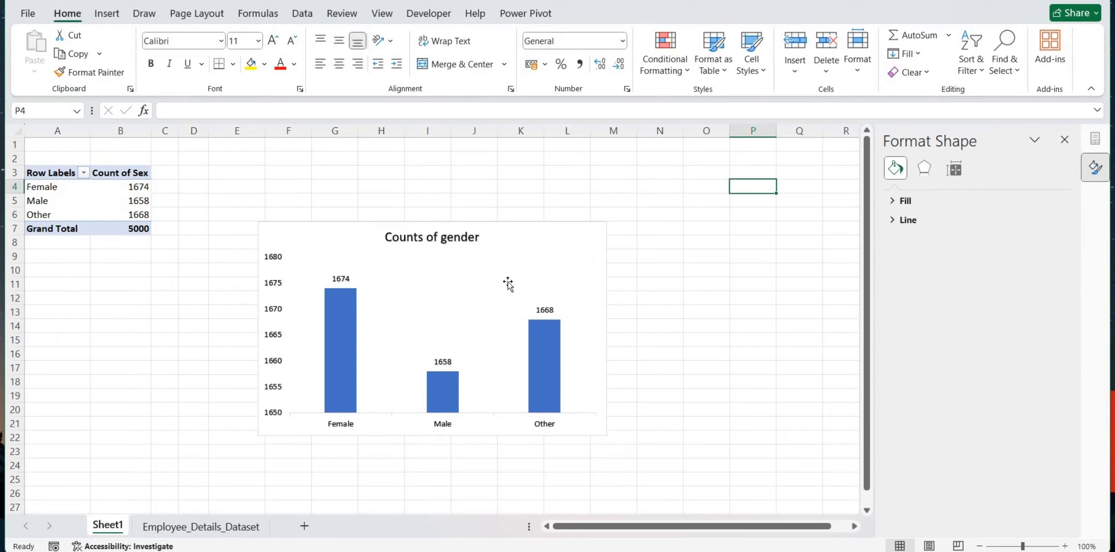
left_click(672, 216)
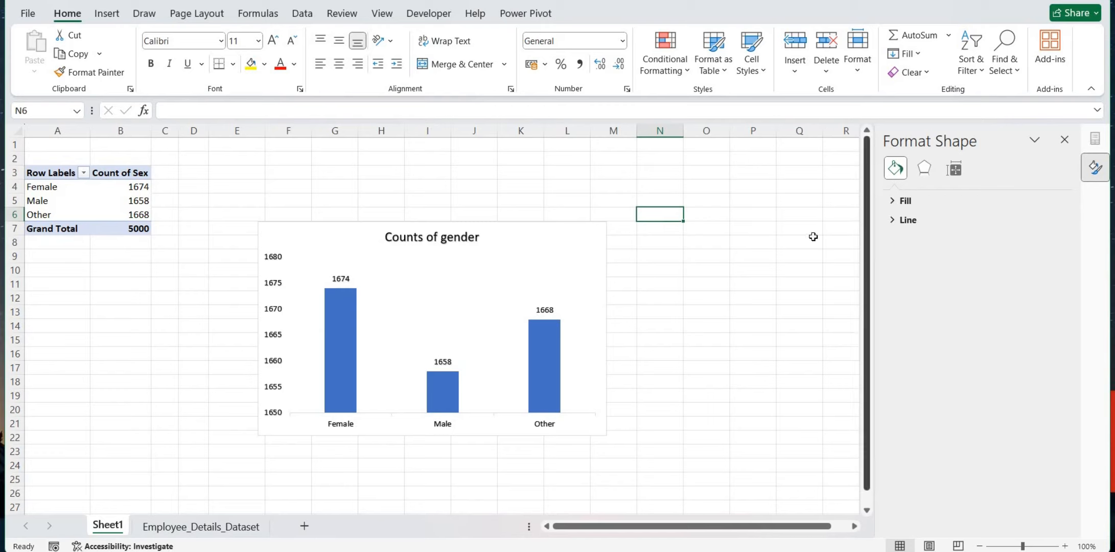
Examine the fill and border options available for the PivotChart's plot area
left_click(585, 276)
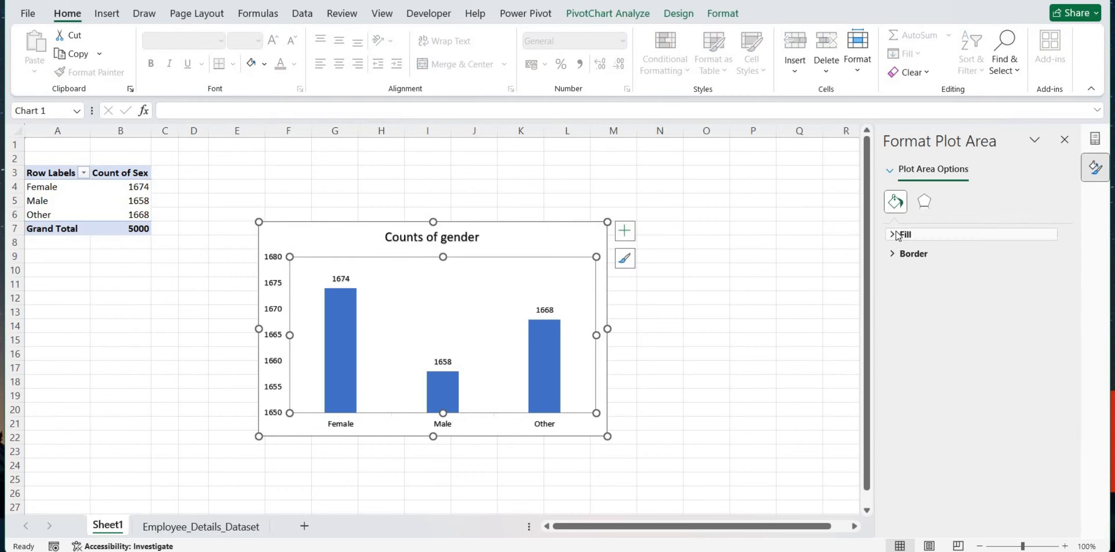
left_click(898, 235)
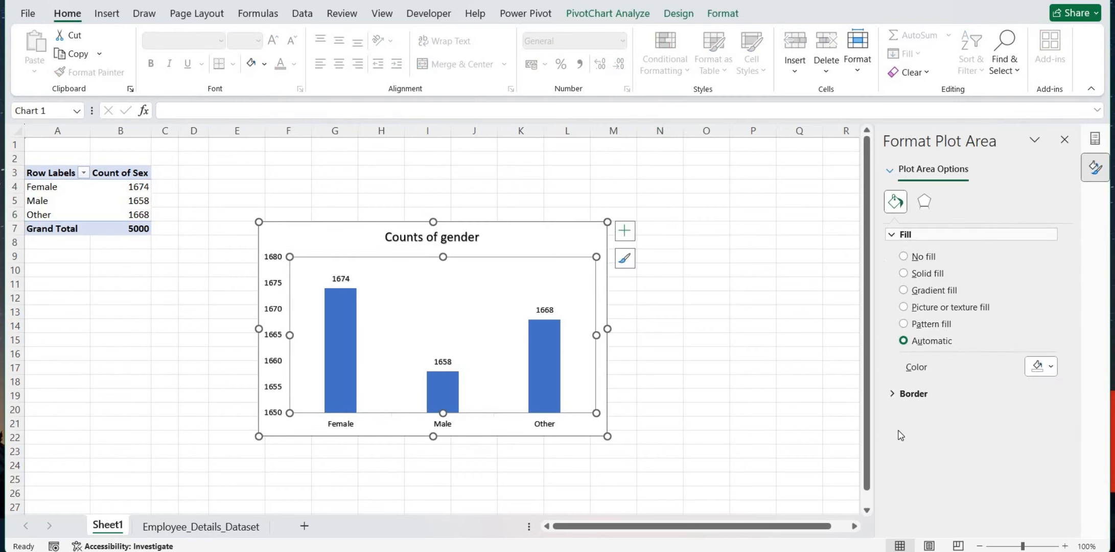
left_click(891, 395)
left_click(733, 266)
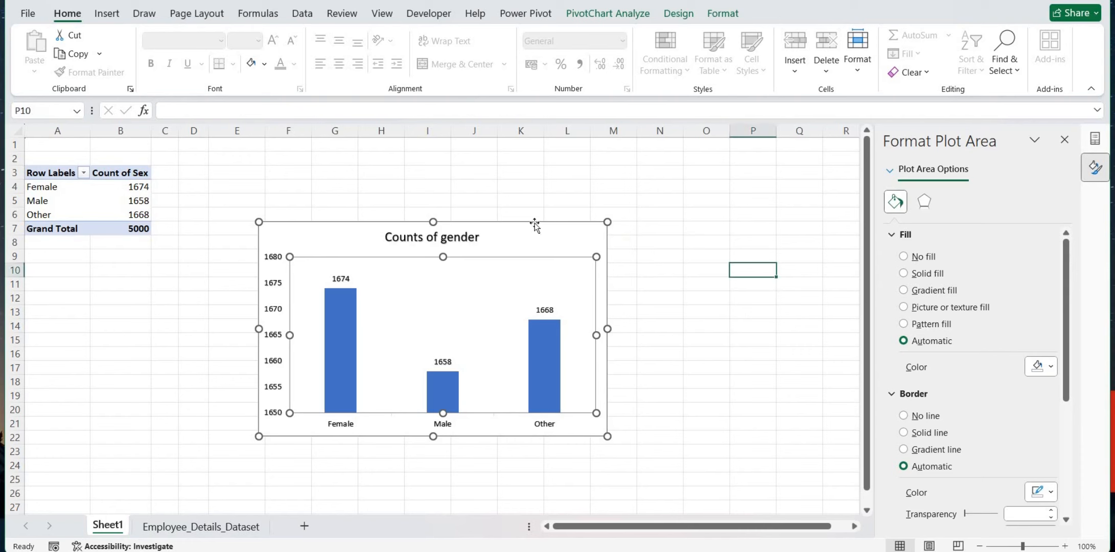
left_click(679, 191)
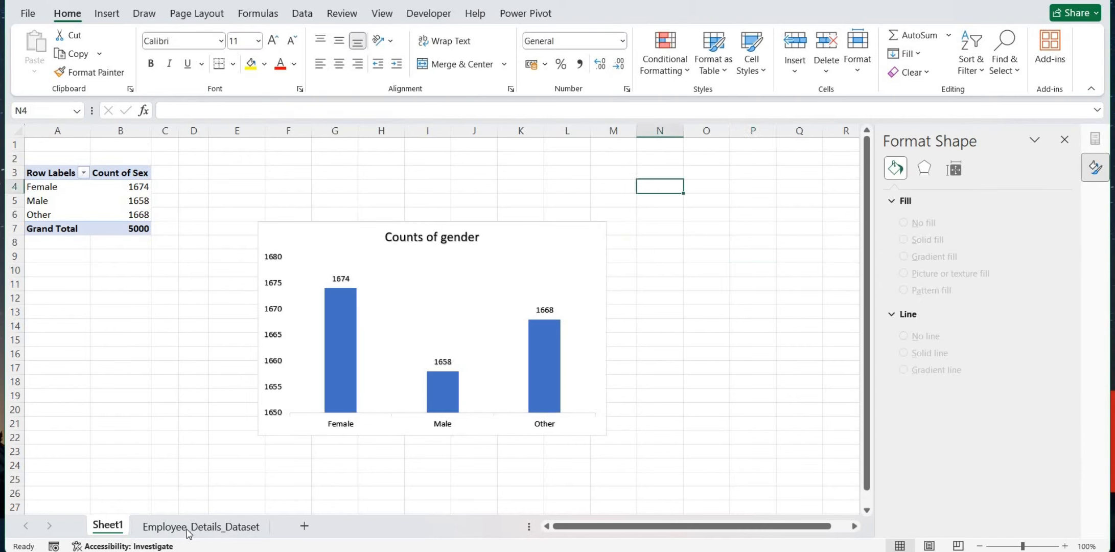
Rename the Sheet1 worksheet as "Count of sex"
double_click(113, 524)
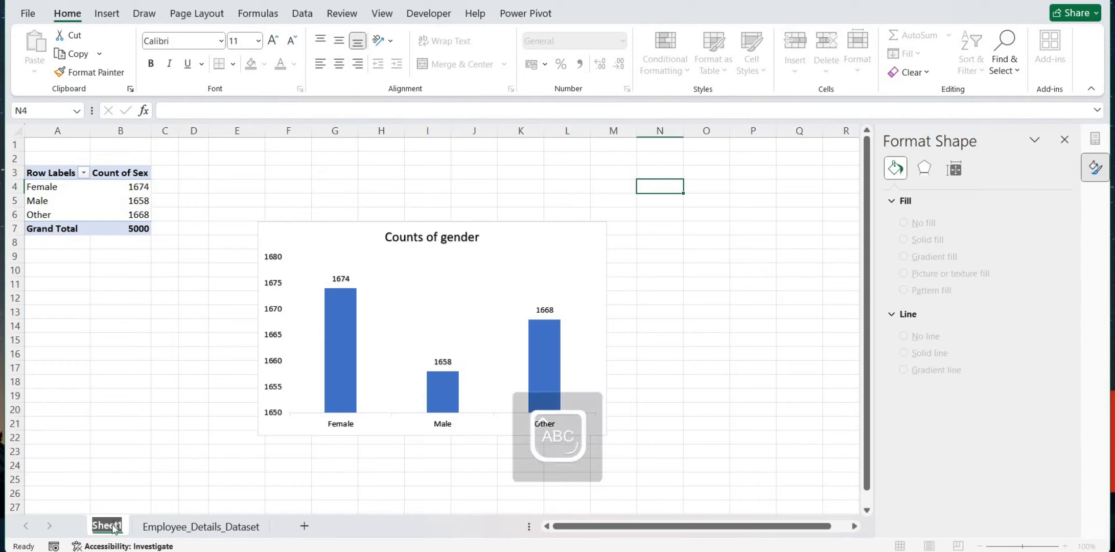
type("Count")
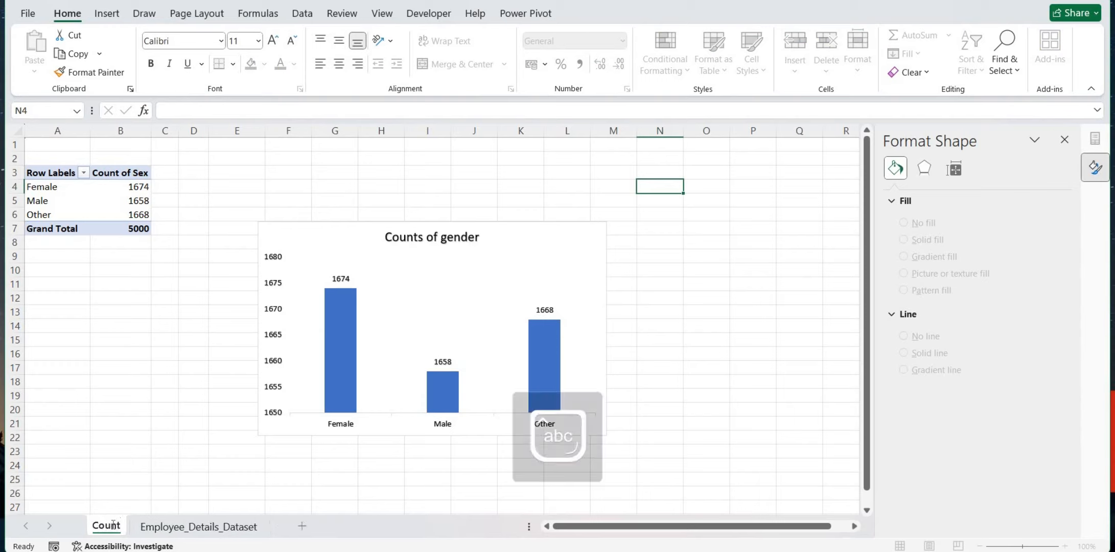
type("o")
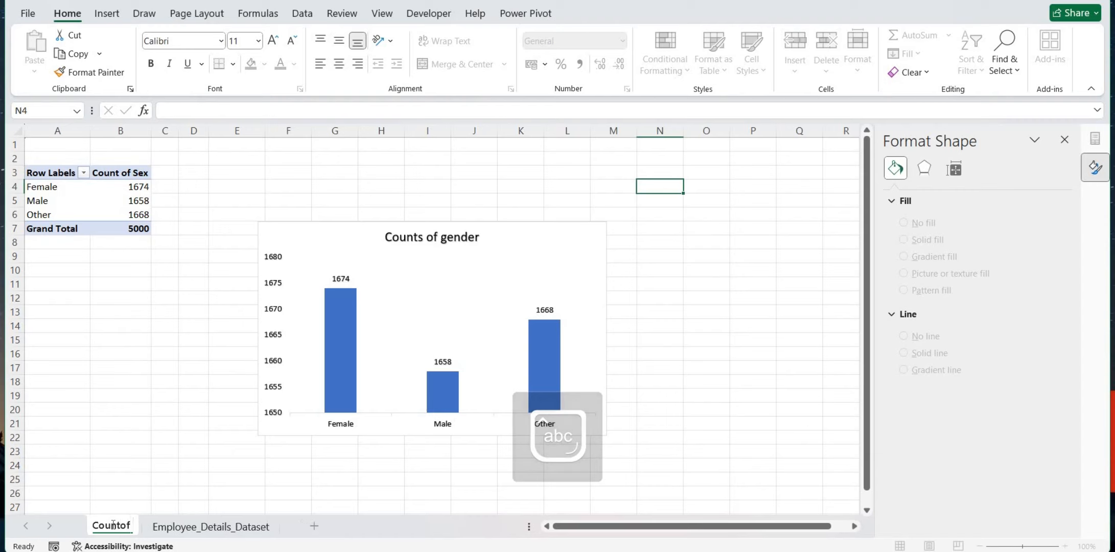
key("BackSpace")
type("of")
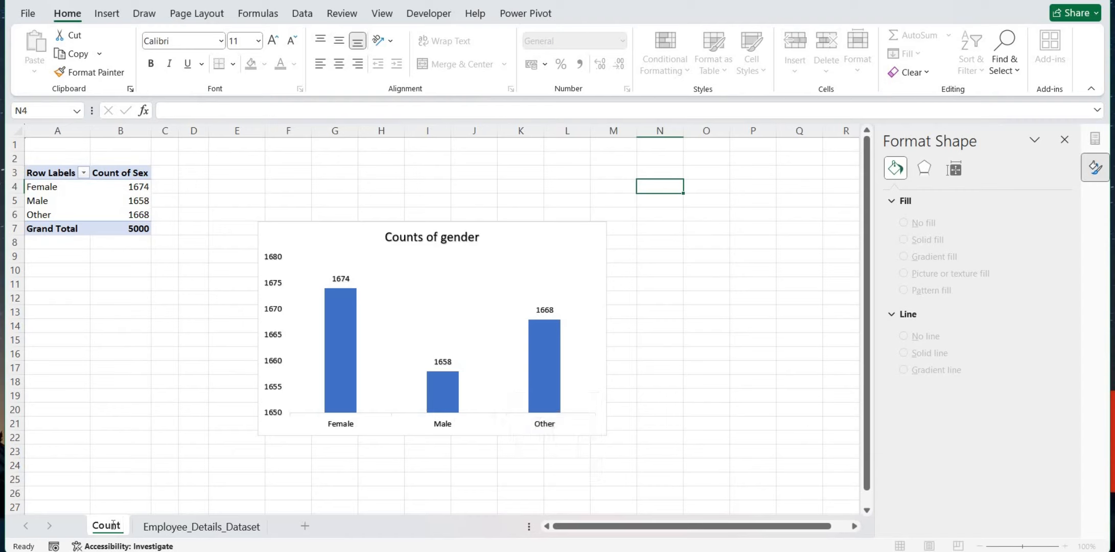
type(" sex")
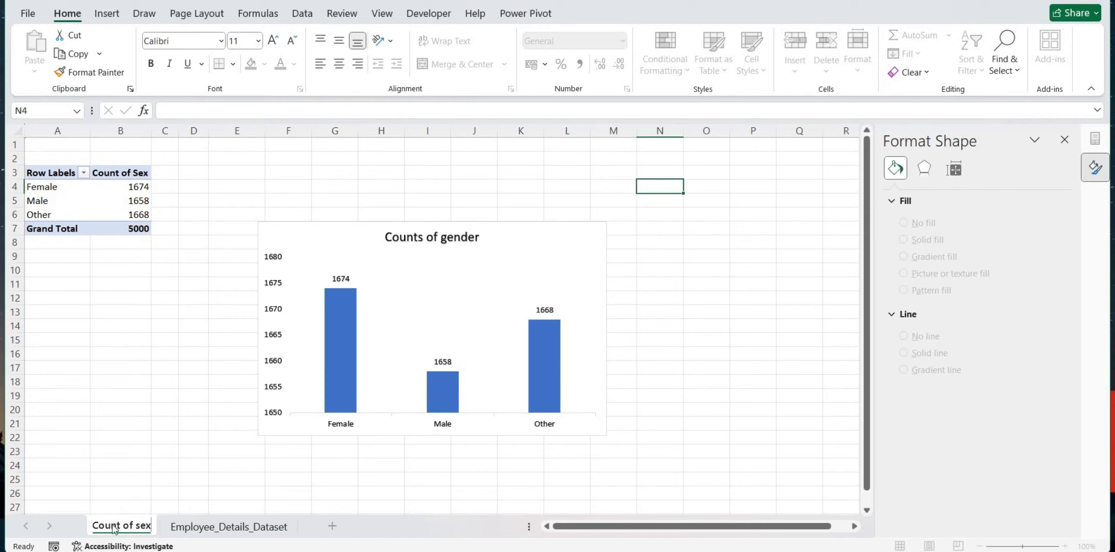
key("Return")
Move the PivotChart up beside the PivotTable, with its upper-left corner in cell E2
left_click(772, 227)
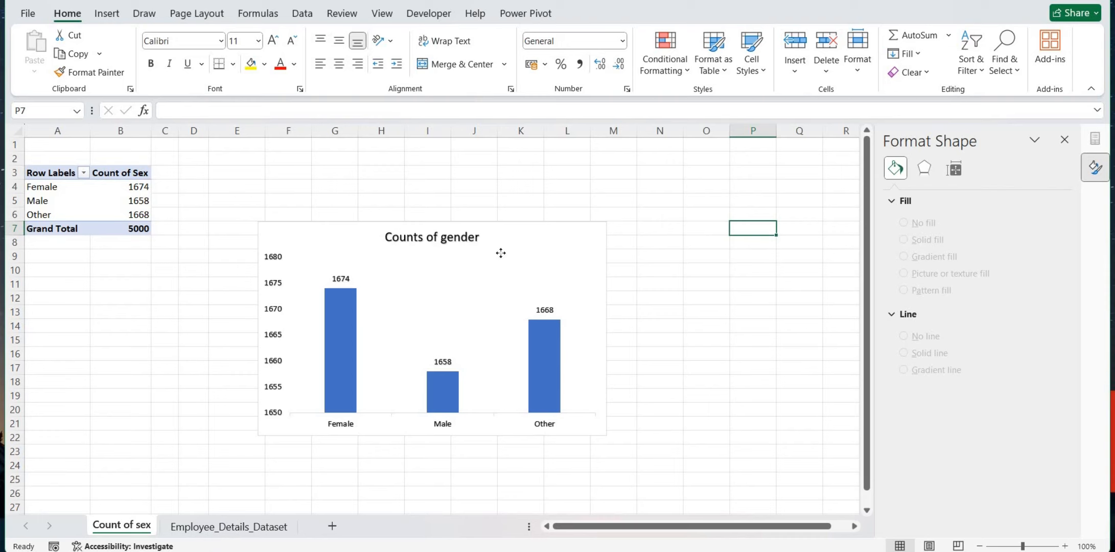
left_click_drag(497, 208, 462, 139)
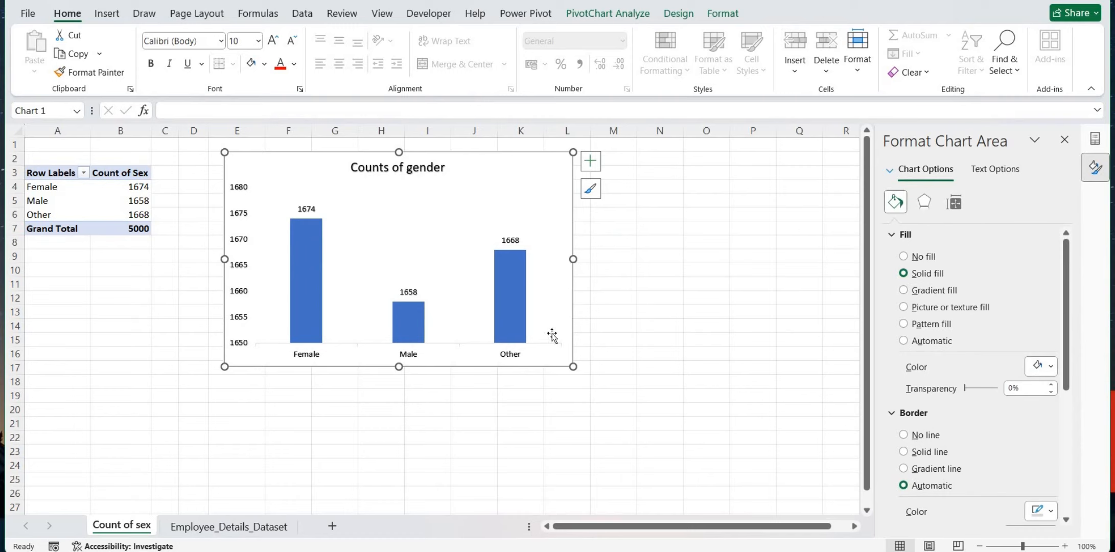
left_click(613, 297)
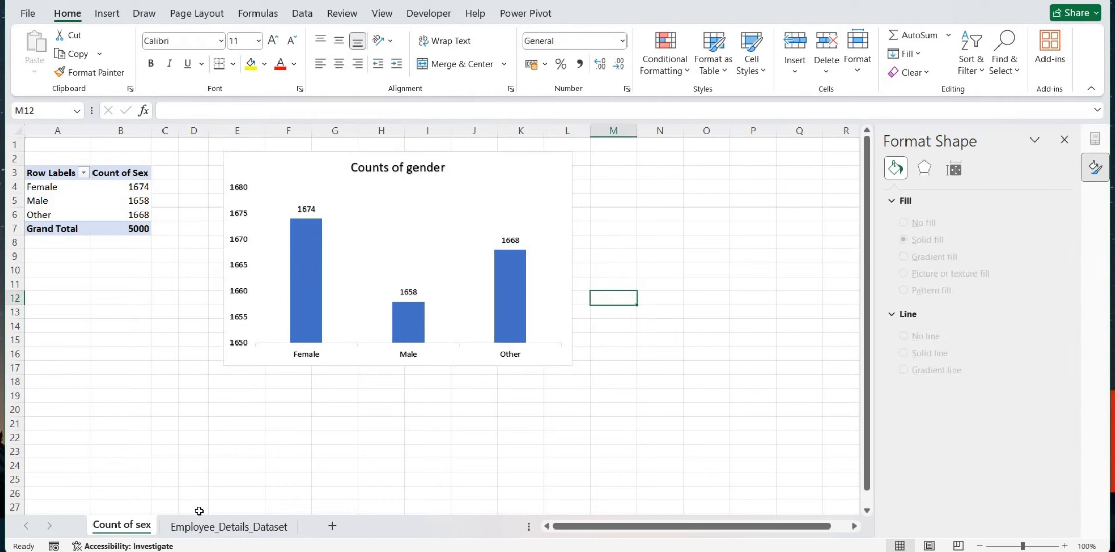
Create another PivotTable on a new worksheet from the range Employee_Details_Dataset!$A$1:$P$5001
left_click(224, 526)
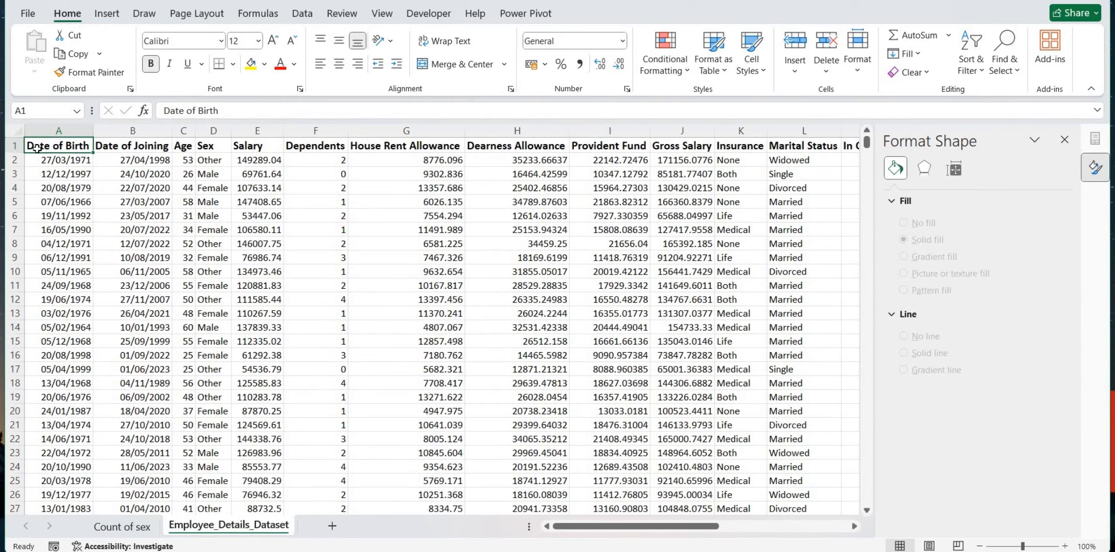
left_click(96, 20)
left_click(42, 73)
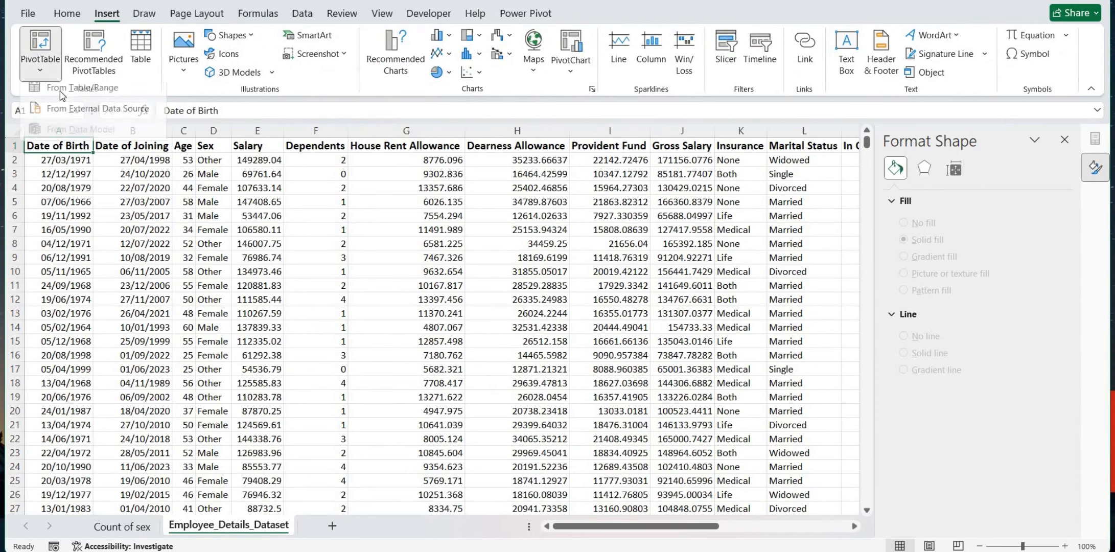
left_click(79, 94)
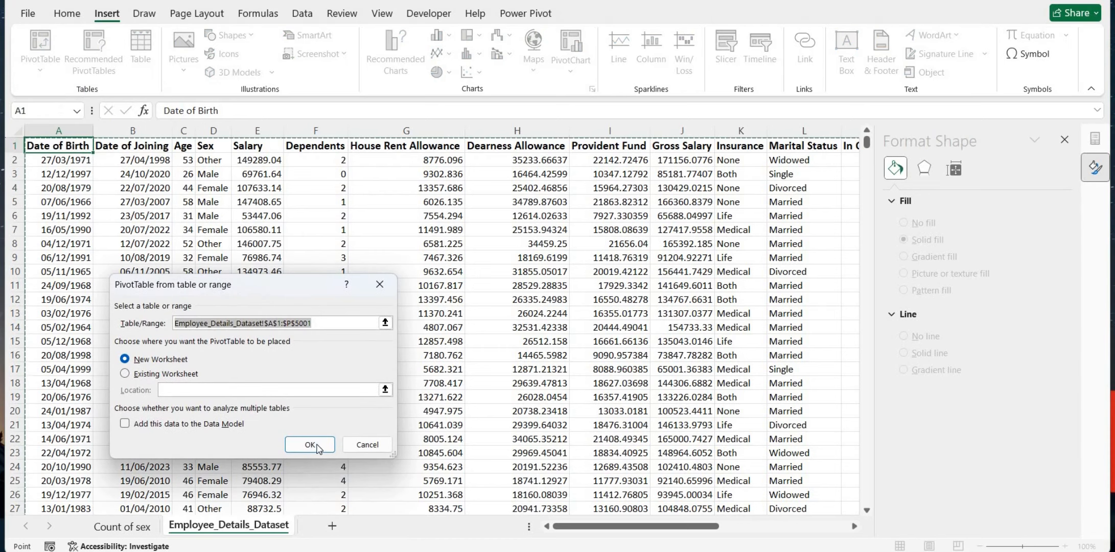
left_click(316, 445)
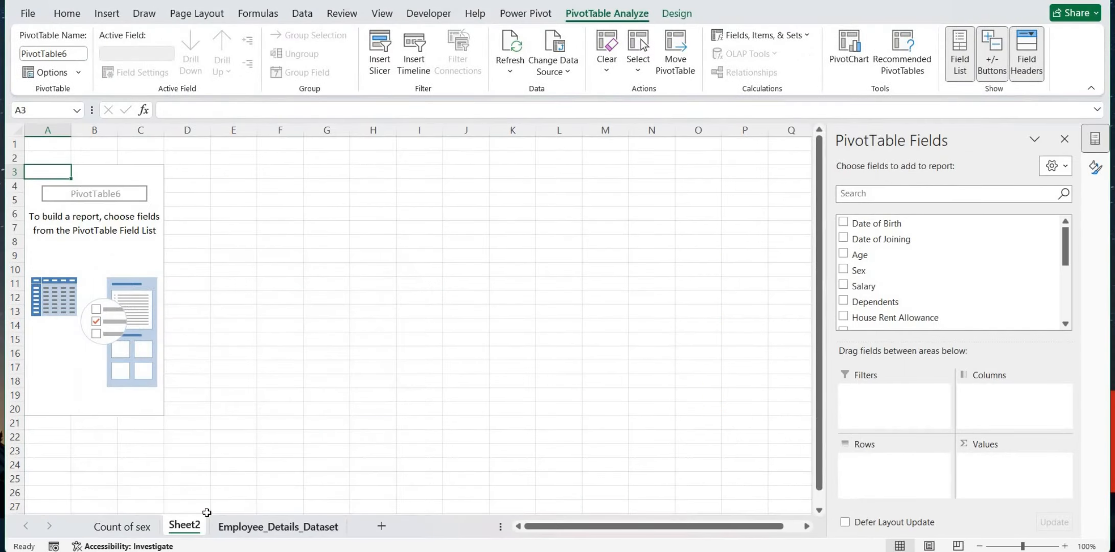
Return to the Count of sex sheet and select cell A17 below the PivotTable
left_click(123, 527)
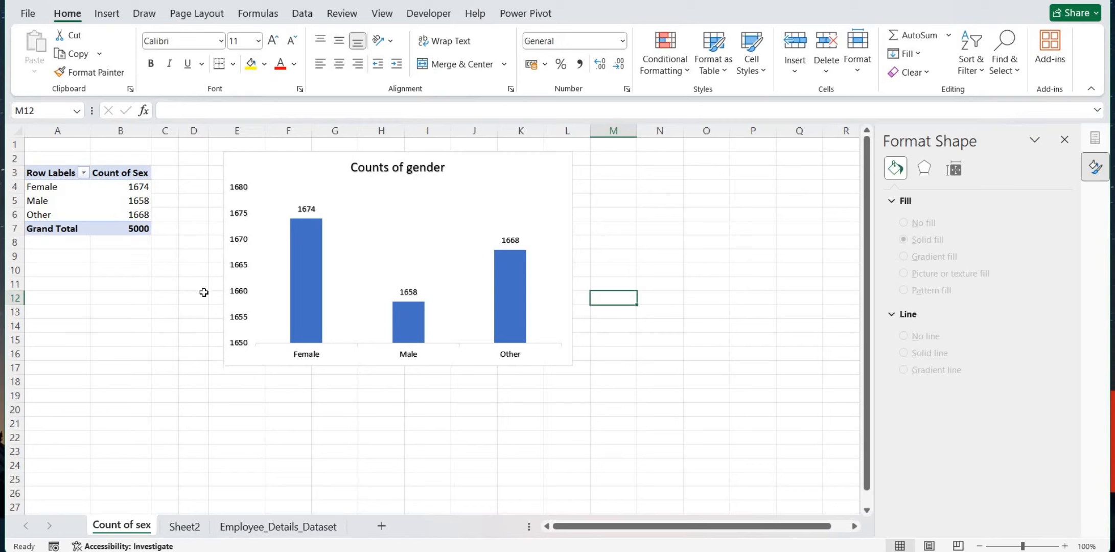
left_click(43, 369)
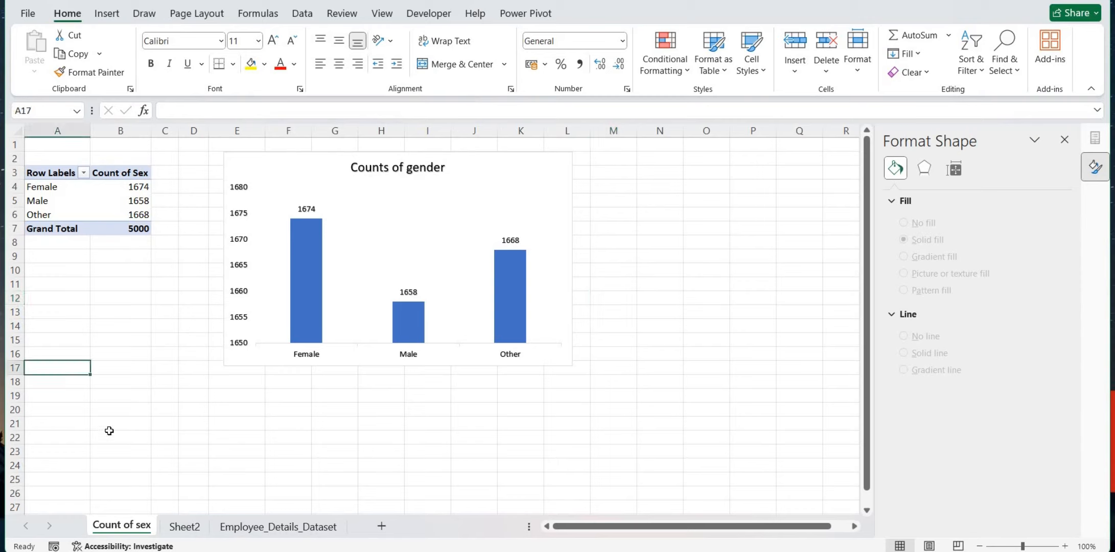
Create a PivotTable from Employee_Details_Dataset!$A$1:$P$5001 on the existing worksheet at 'Count of sex'!$A$17
left_click(107, 15)
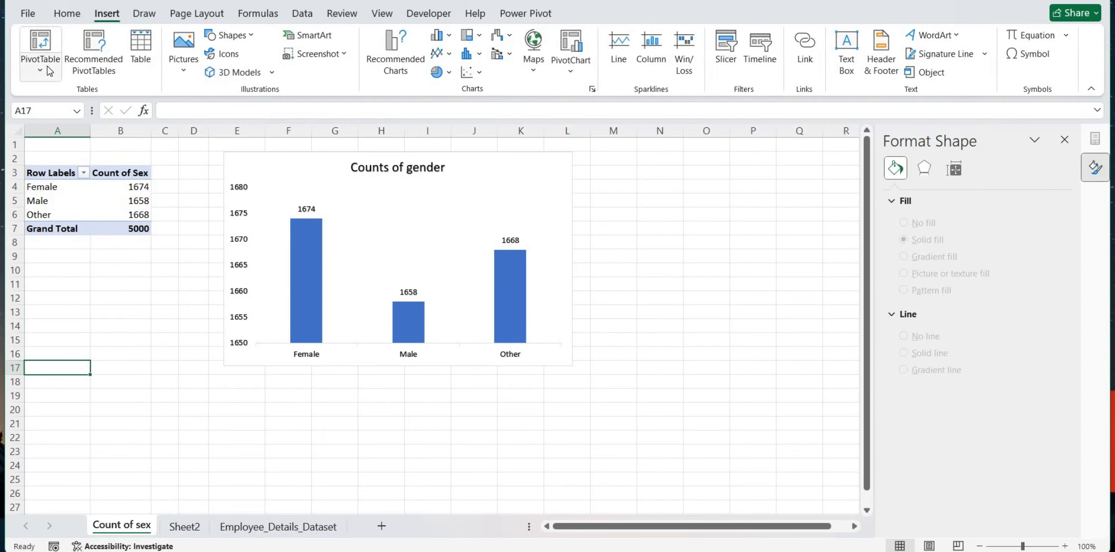
left_click(50, 70)
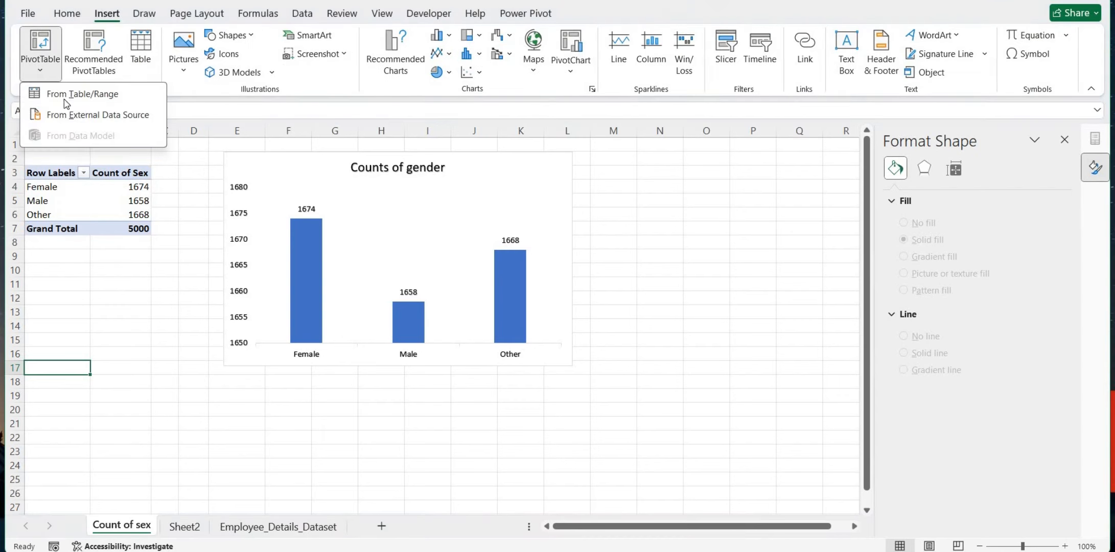
left_click(90, 93)
left_click(280, 531)
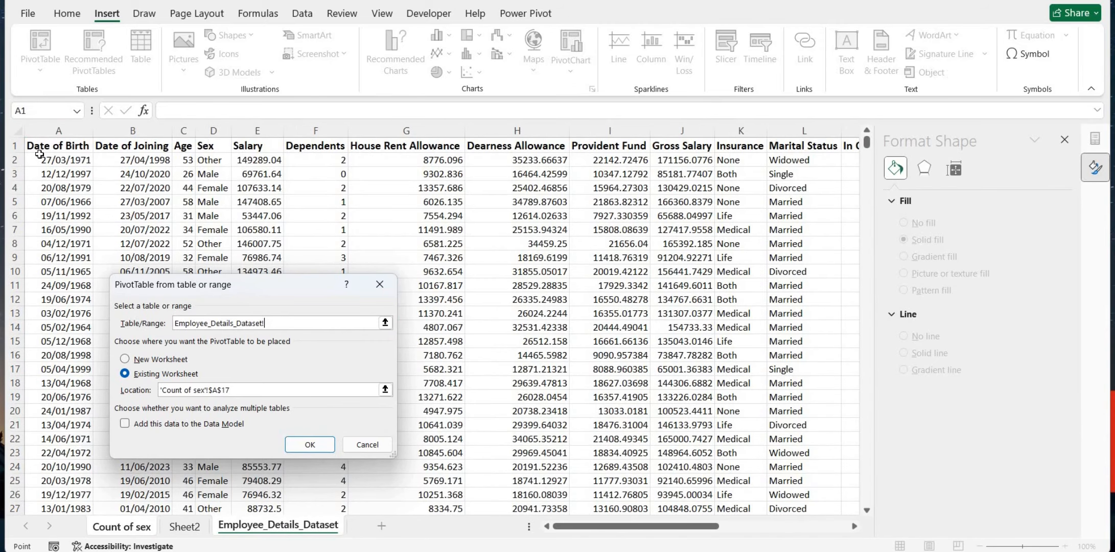
left_click(40, 149)
key("ctrl+shift+Right")
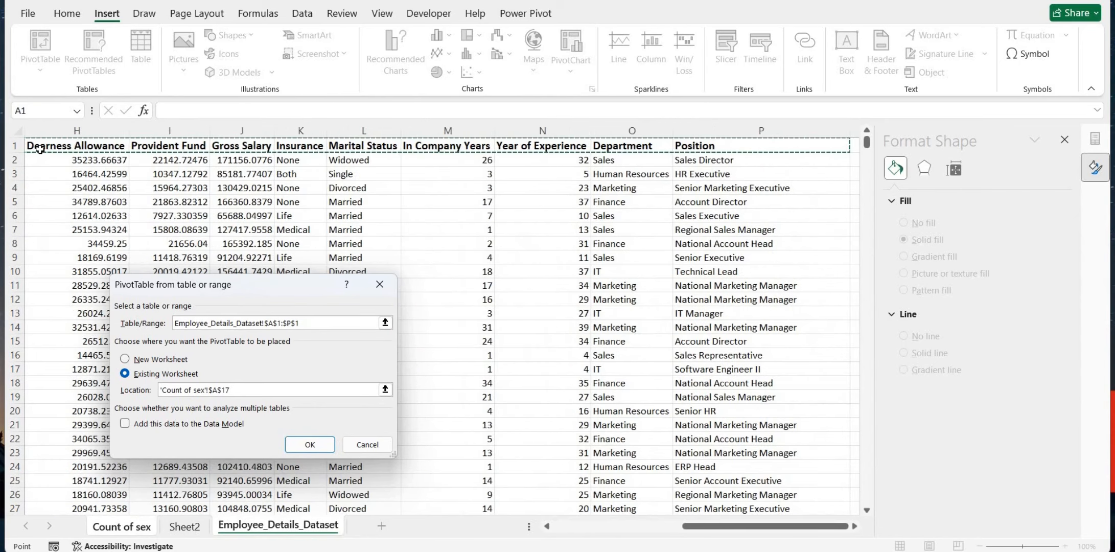
key("ctrl+shift+Down")
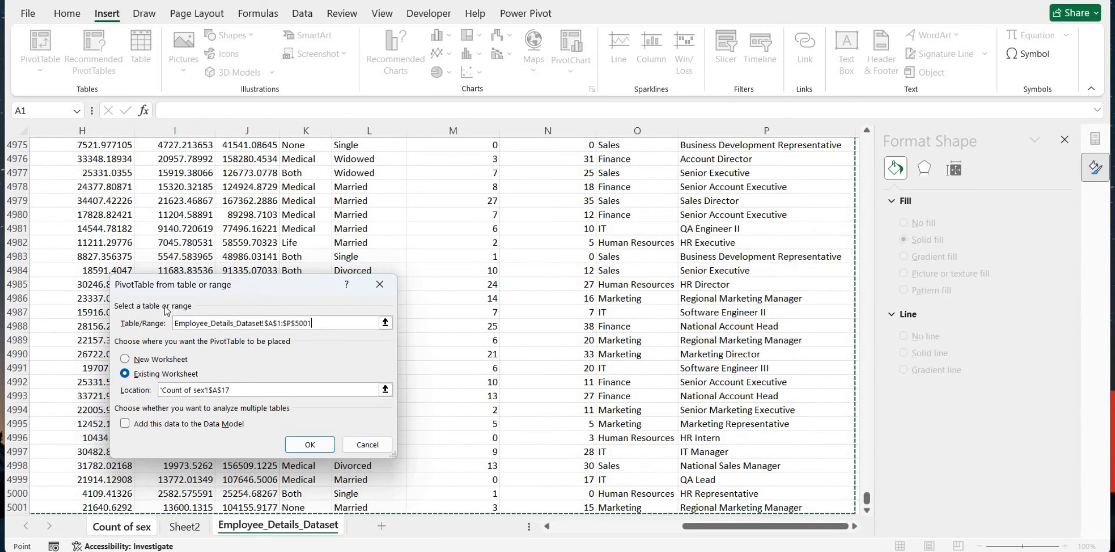
left_click(308, 442)
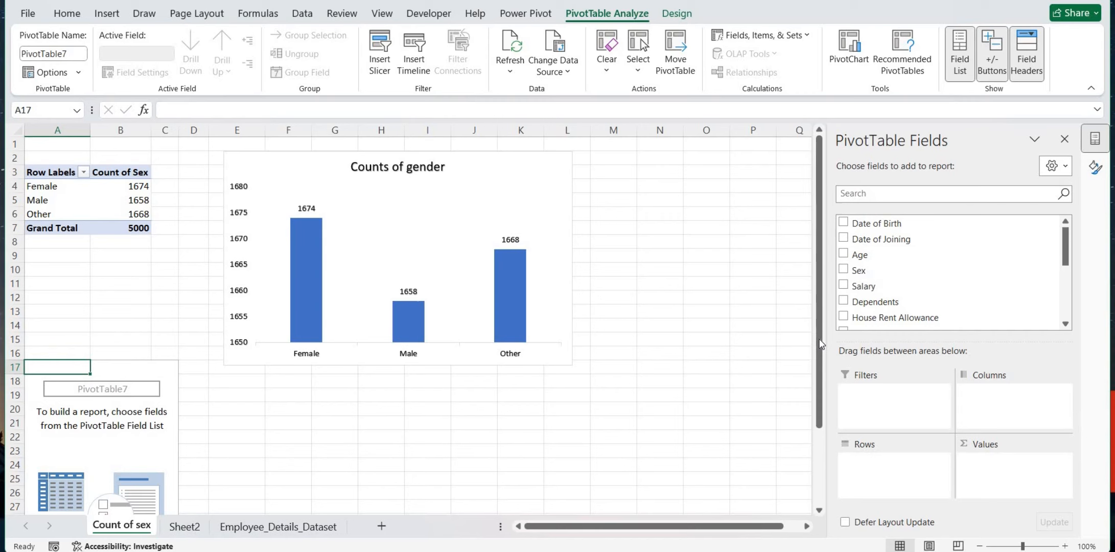
Add Department to the rows and Salary to the values of the new PivotTable
left_click_drag(815, 422, 812, 465)
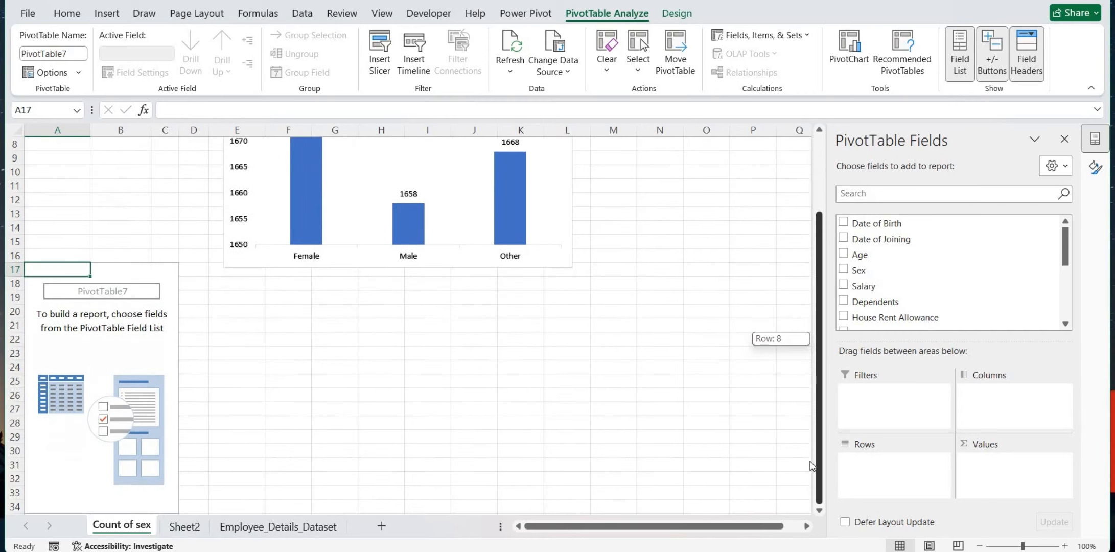
left_click_drag(828, 336, 984, 369)
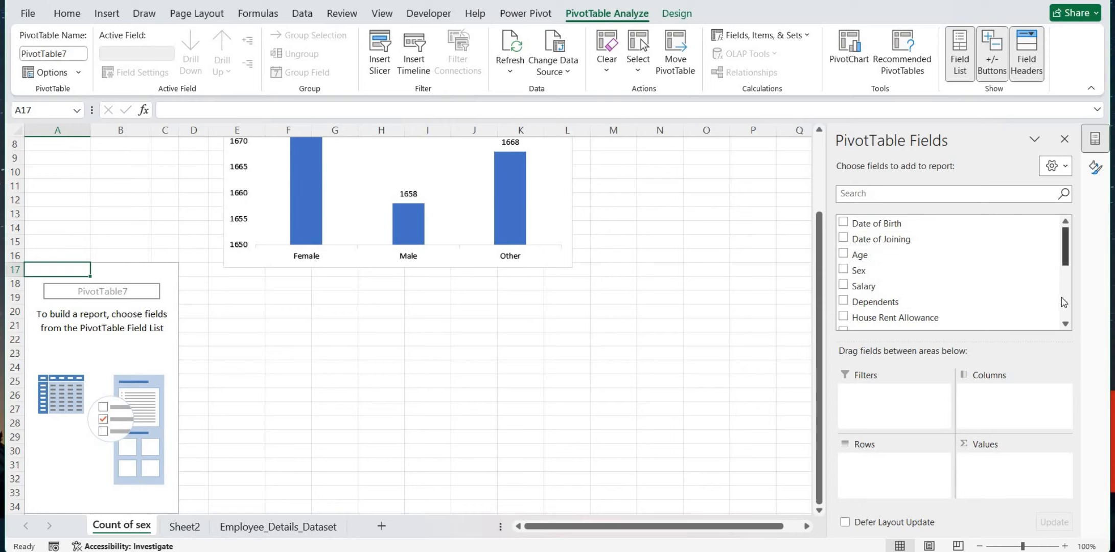
scroll(1062, 301, "down", 4)
left_click_drag(888, 291, 872, 480)
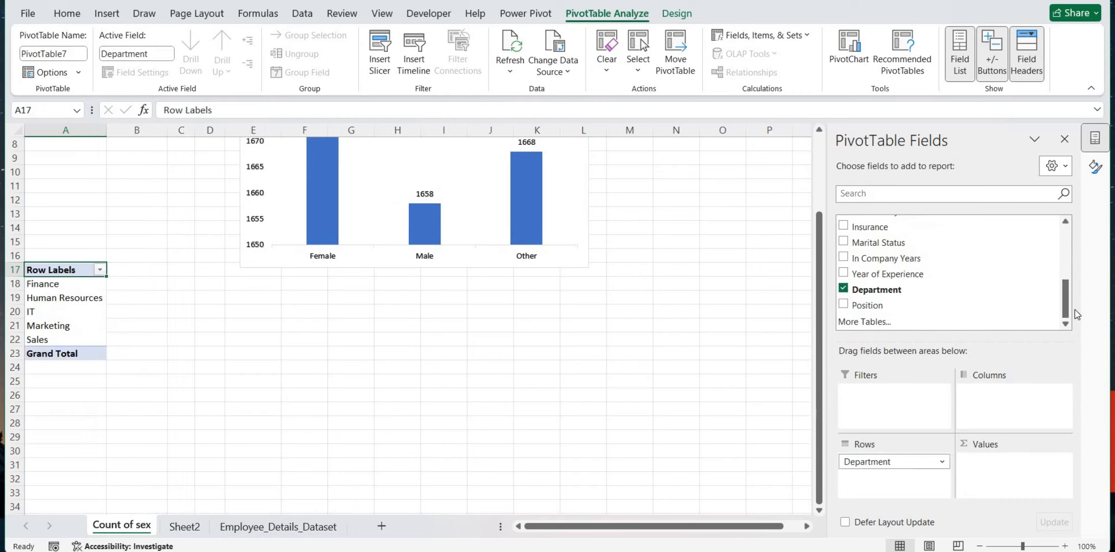
scroll(1055, 263, "up", 5)
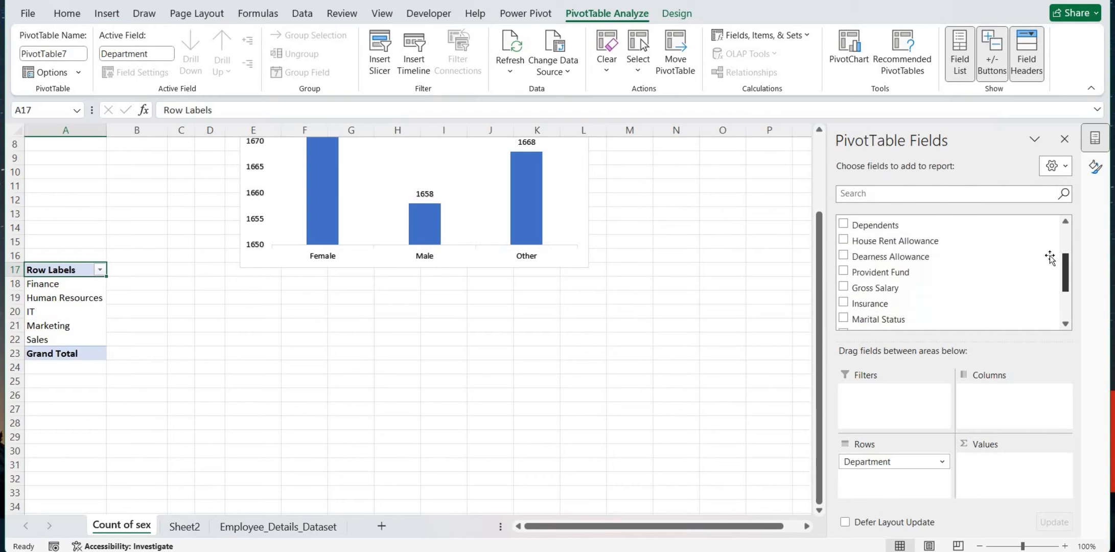
left_click_drag(945, 280, 994, 468)
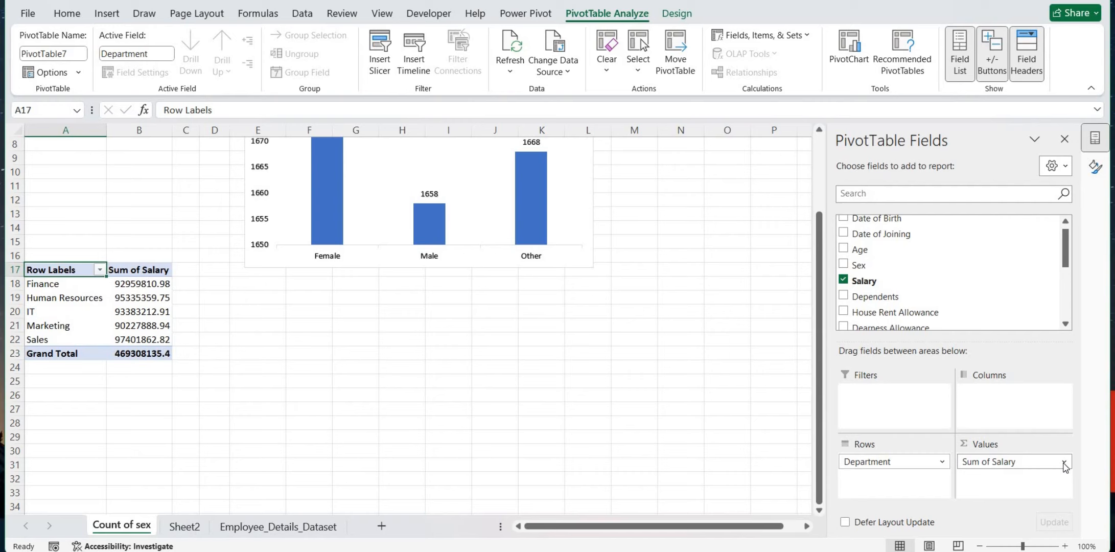
Summarize the Salary value field by Average instead of Sum
left_click(1064, 462)
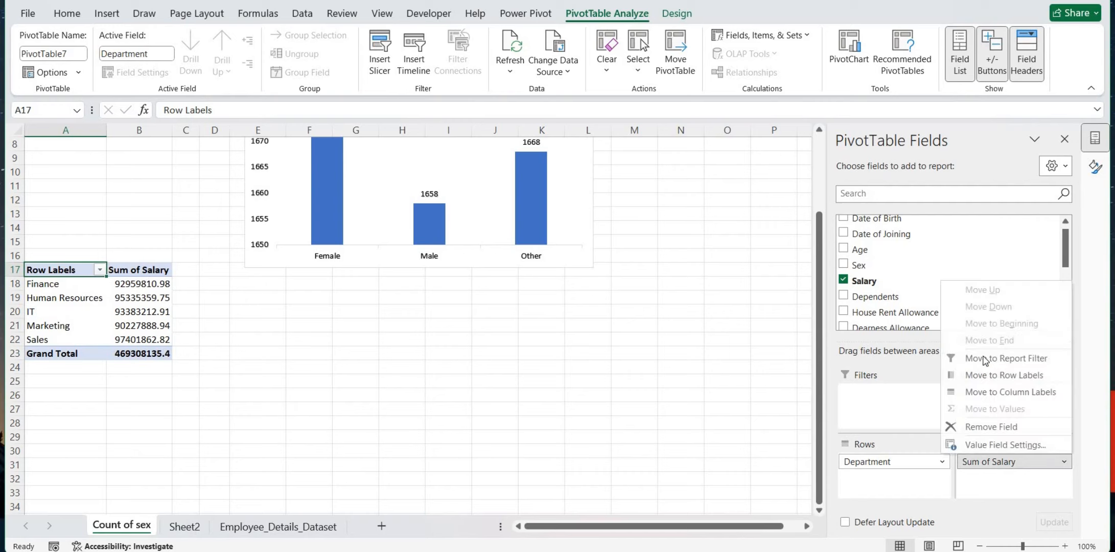
left_click(1005, 444)
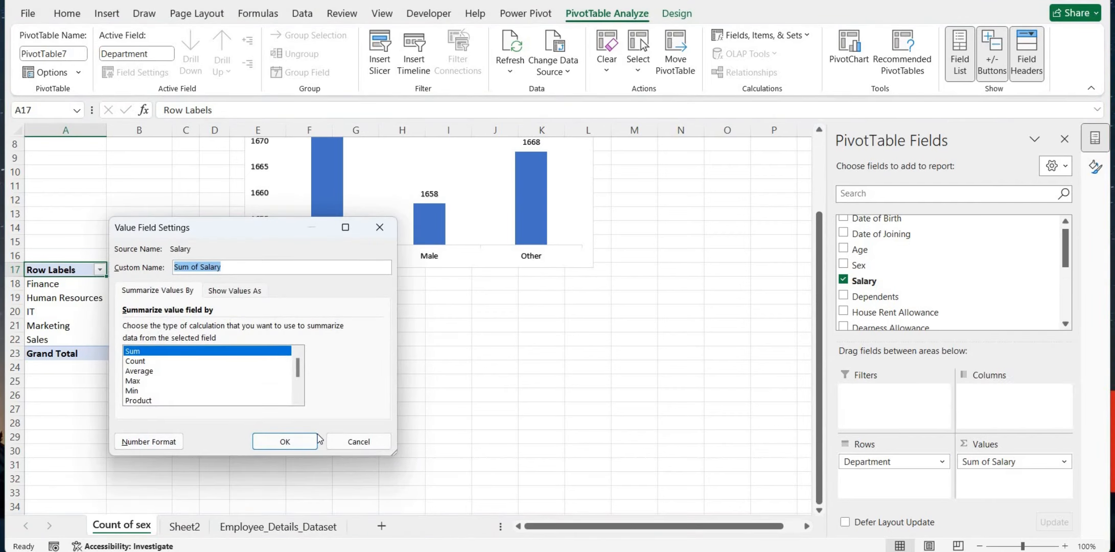
key("Down")
key("Down")
left_click(286, 440)
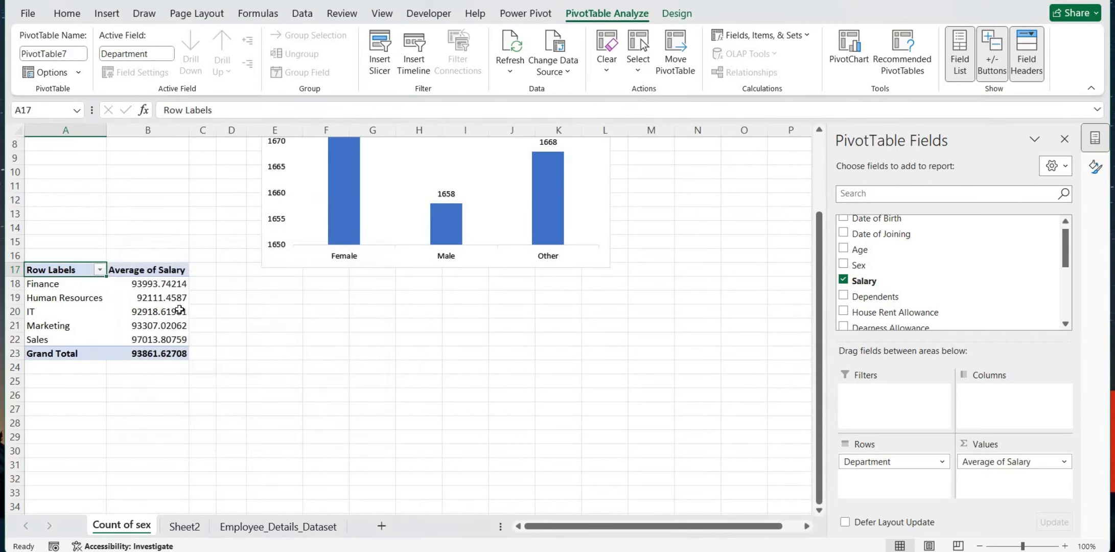
Format the Average of Salary values as Number with 1 decimal place
left_click(1064, 462)
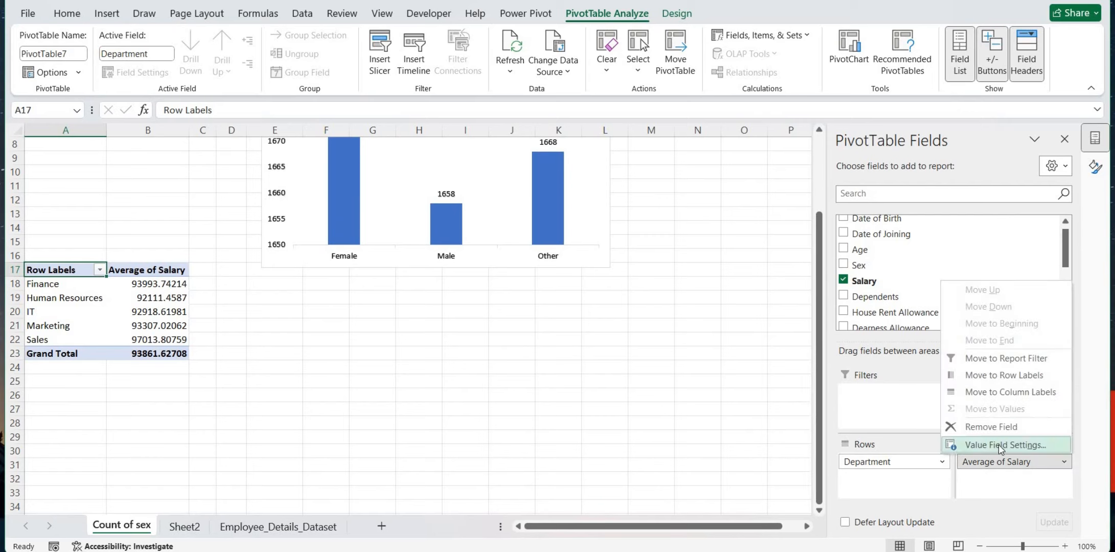
key("Return")
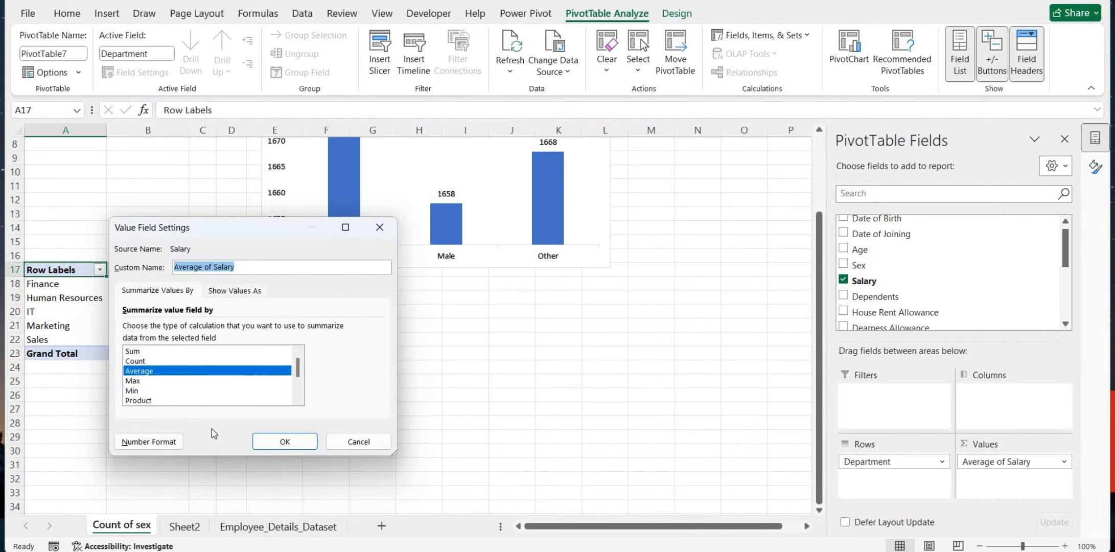
left_click(134, 445)
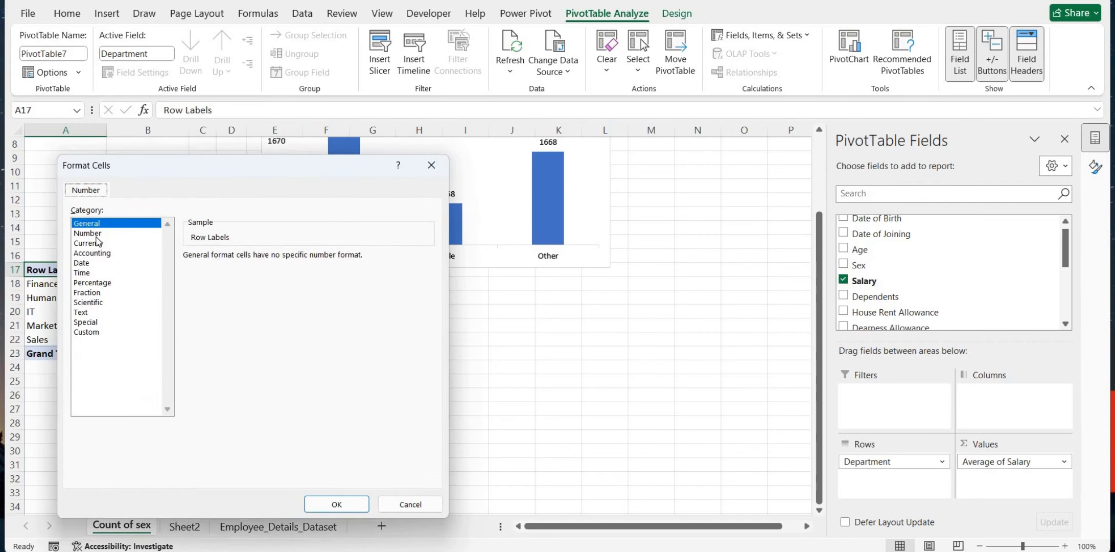
left_click(91, 233)
left_click(264, 257)
key("BackSpace")
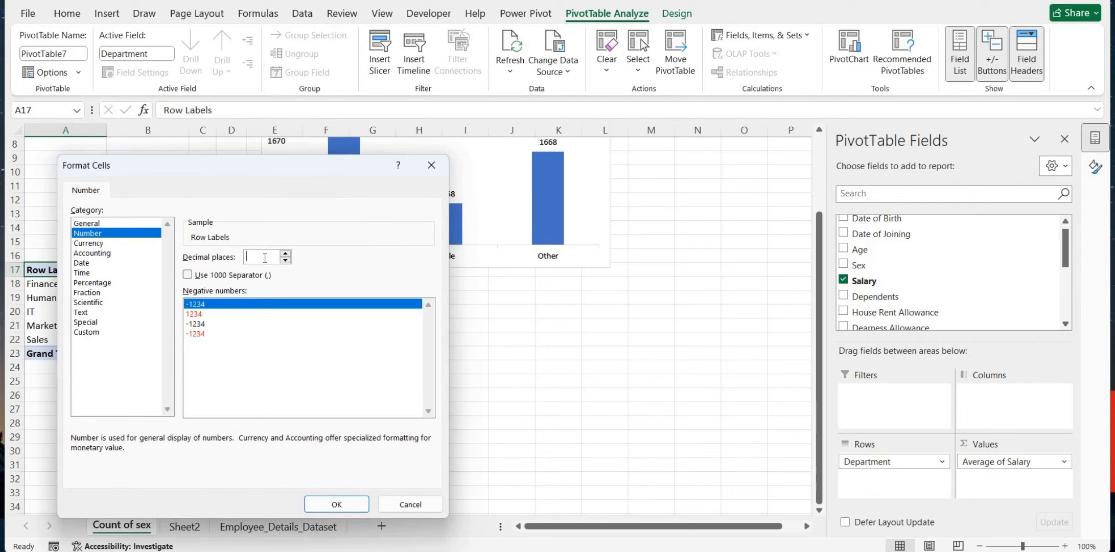
type("1")
left_click(328, 505)
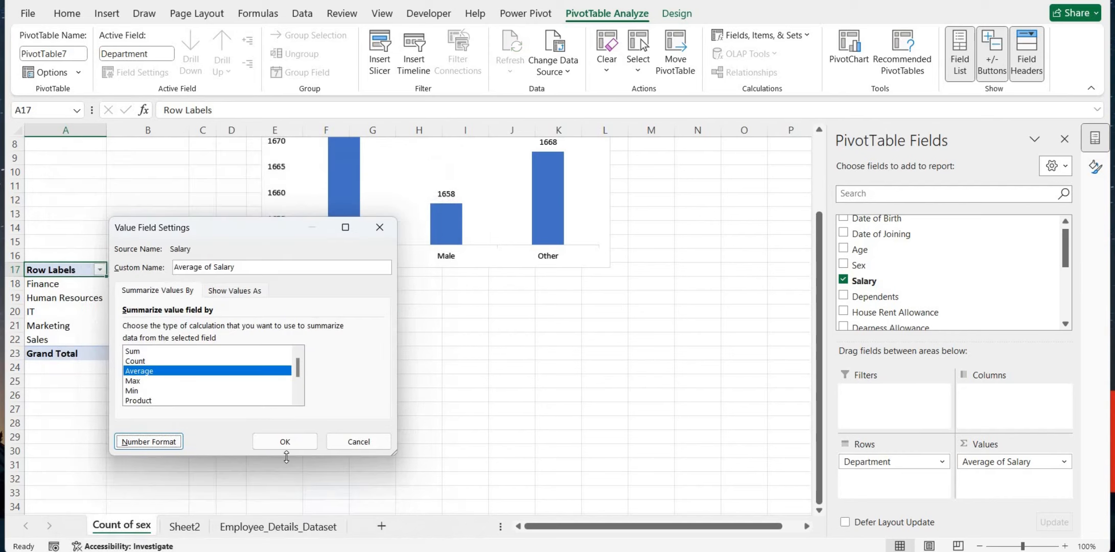
left_click(296, 443)
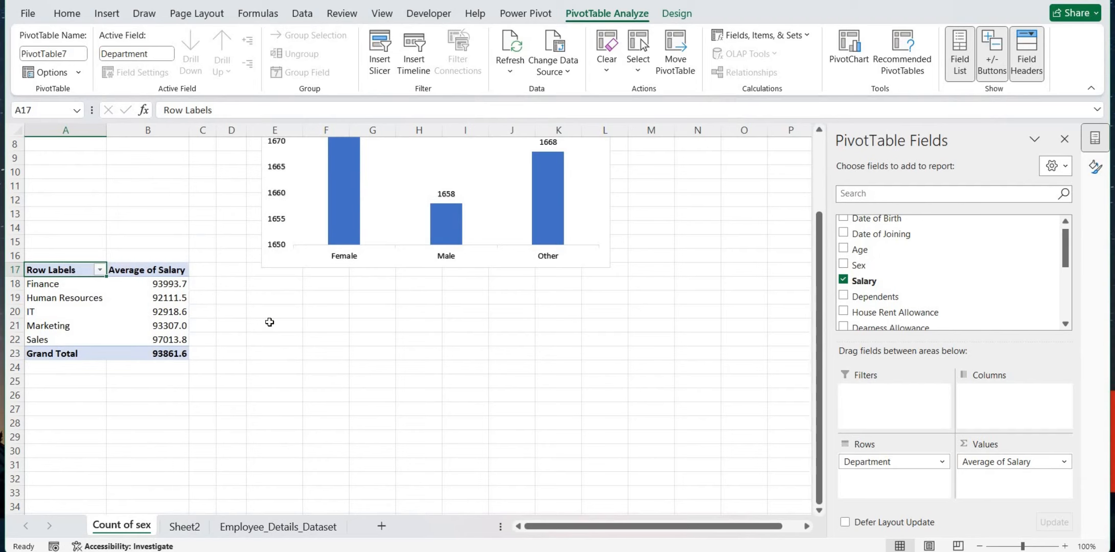
Insert a Line PivotChart from the average salary PivotTable and place it beneath the gender chart
left_click(269, 322)
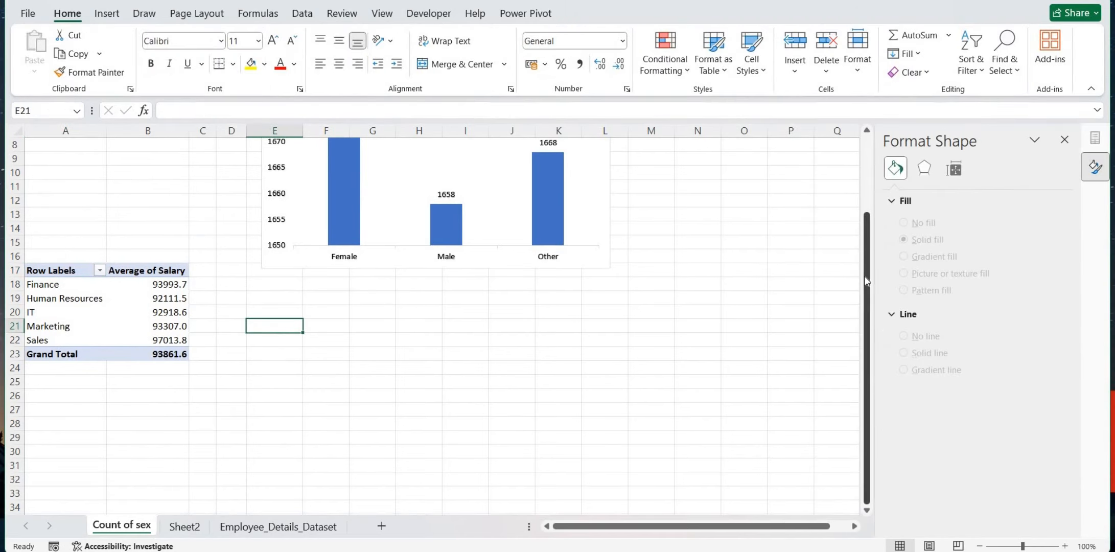
left_click_drag(865, 281, 838, 252)
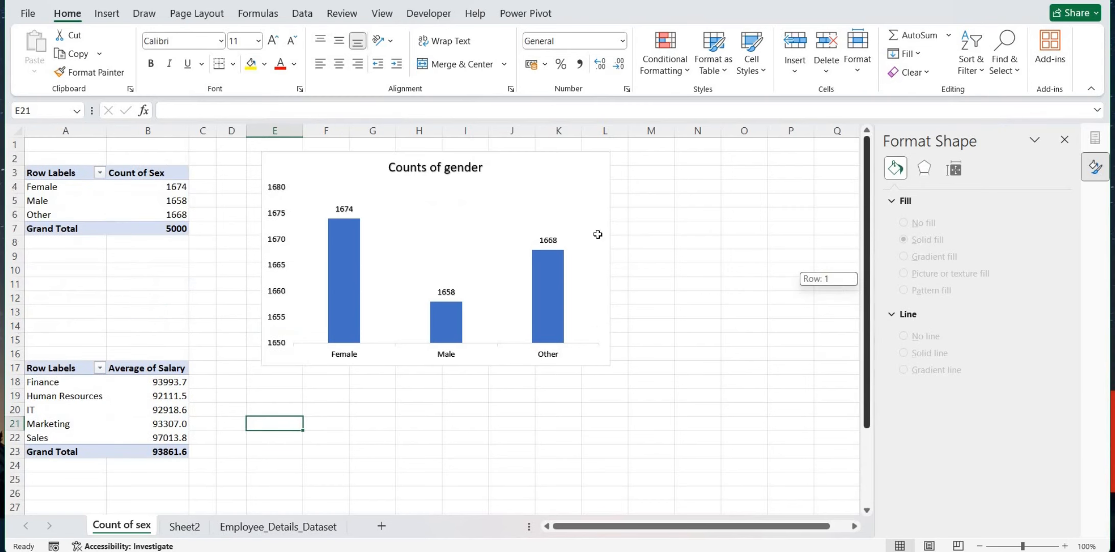
scroll(128, 259, "down", 2)
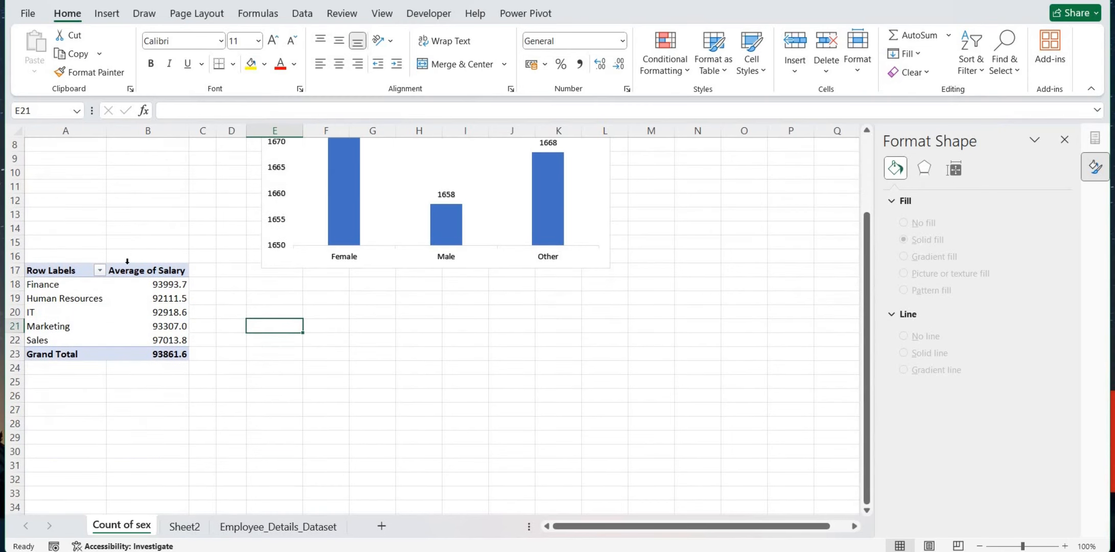
left_click(115, 296)
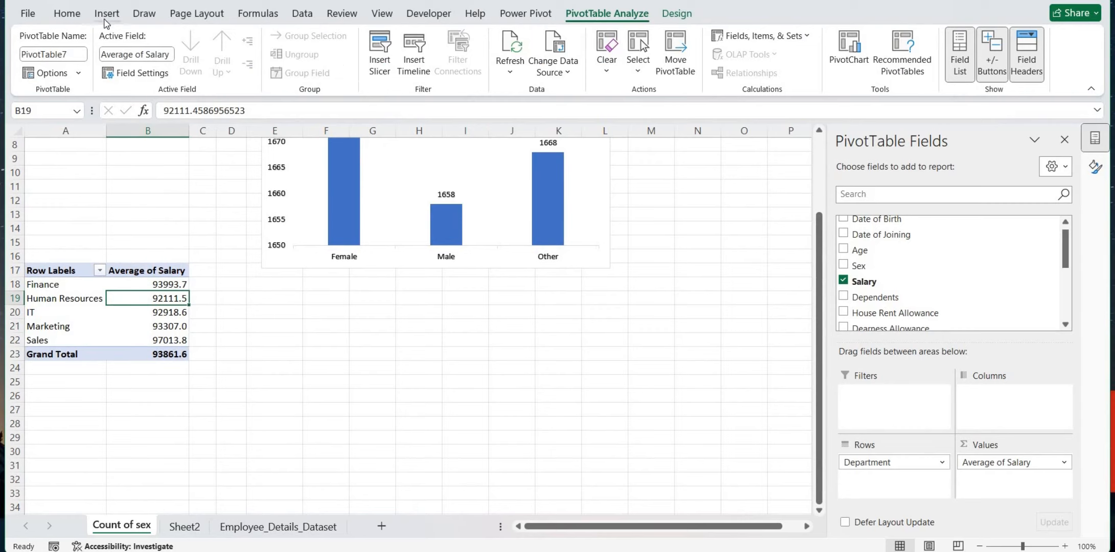
left_click(105, 15)
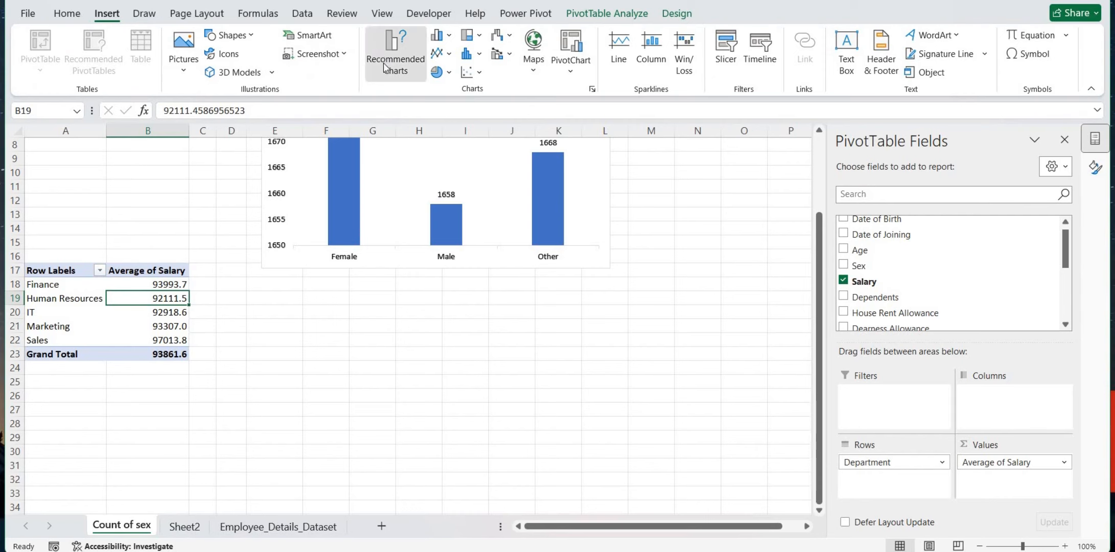
left_click(391, 54)
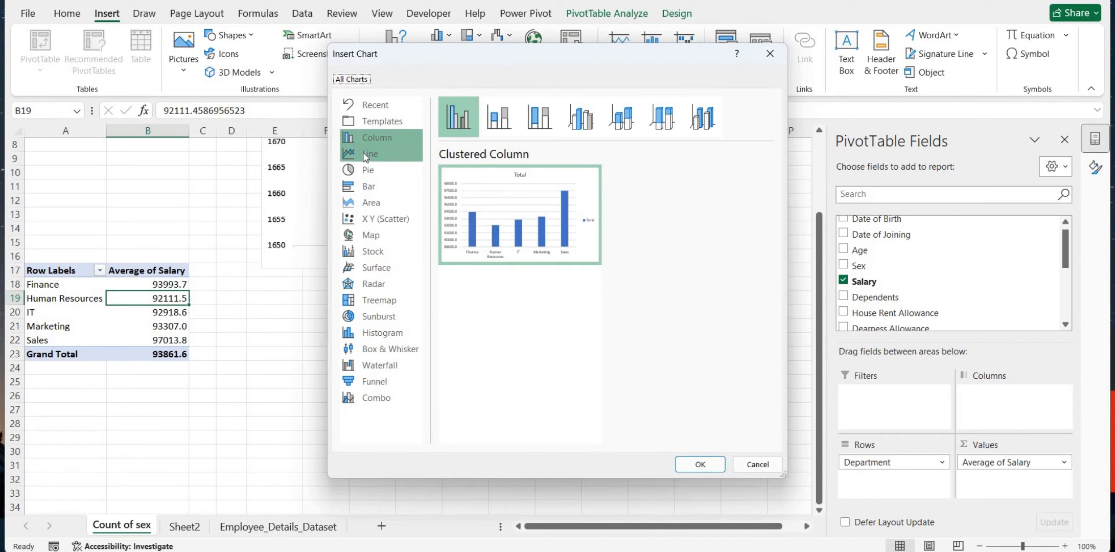
left_click(377, 156)
left_click(382, 138)
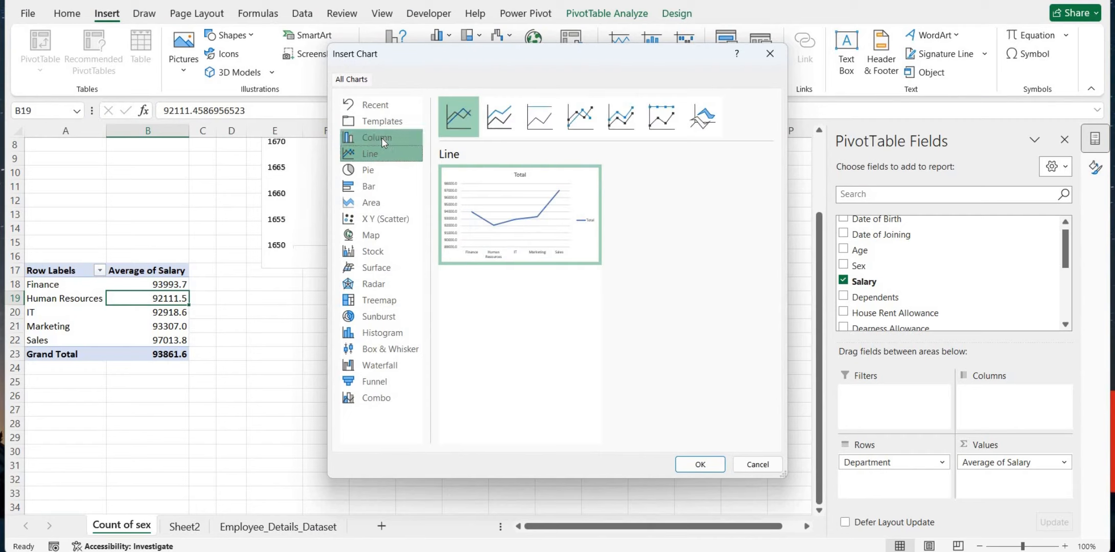
left_click(378, 159)
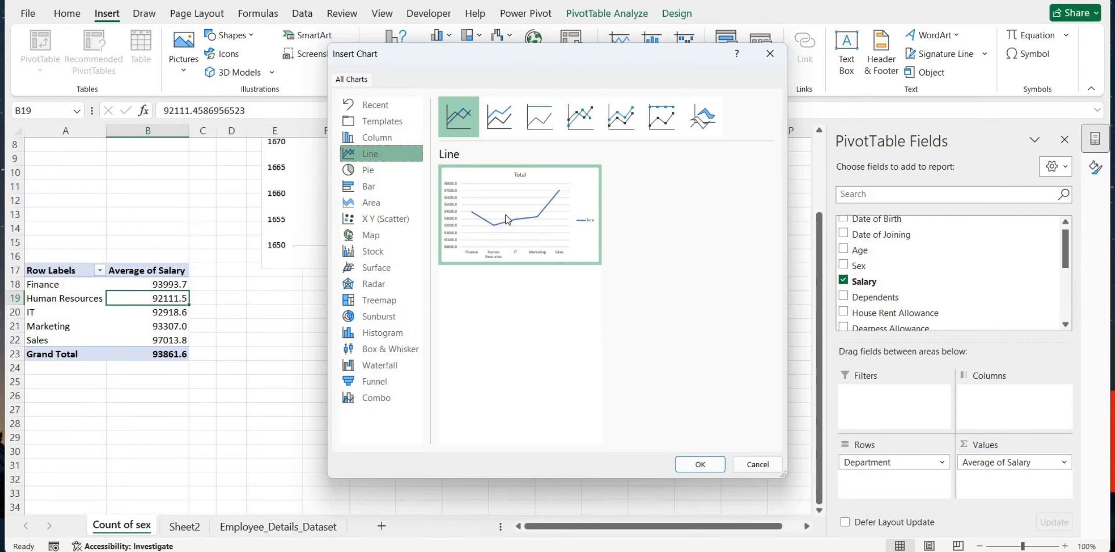
mouse_move(506, 220)
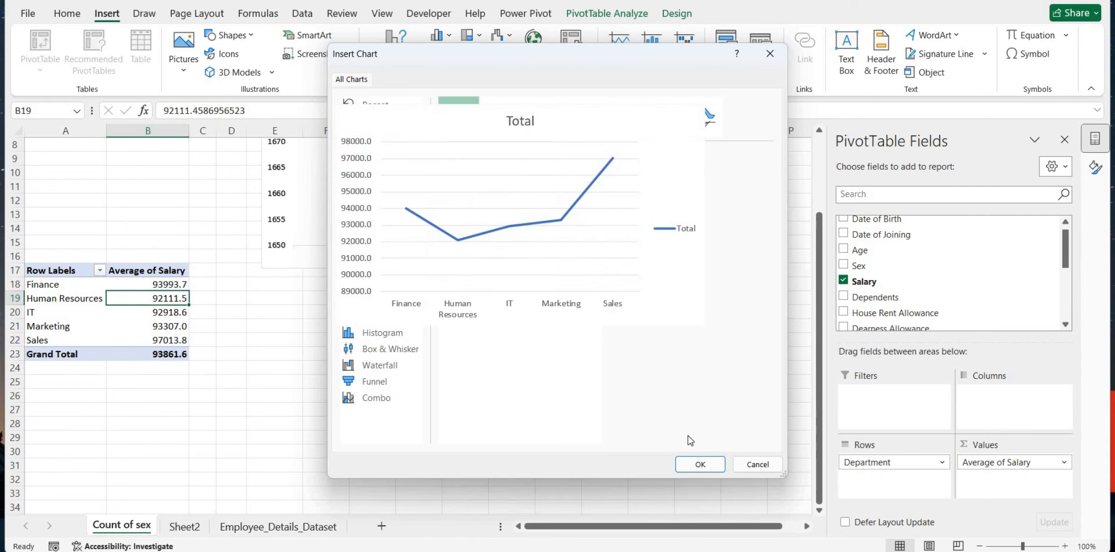
left_click(700, 464)
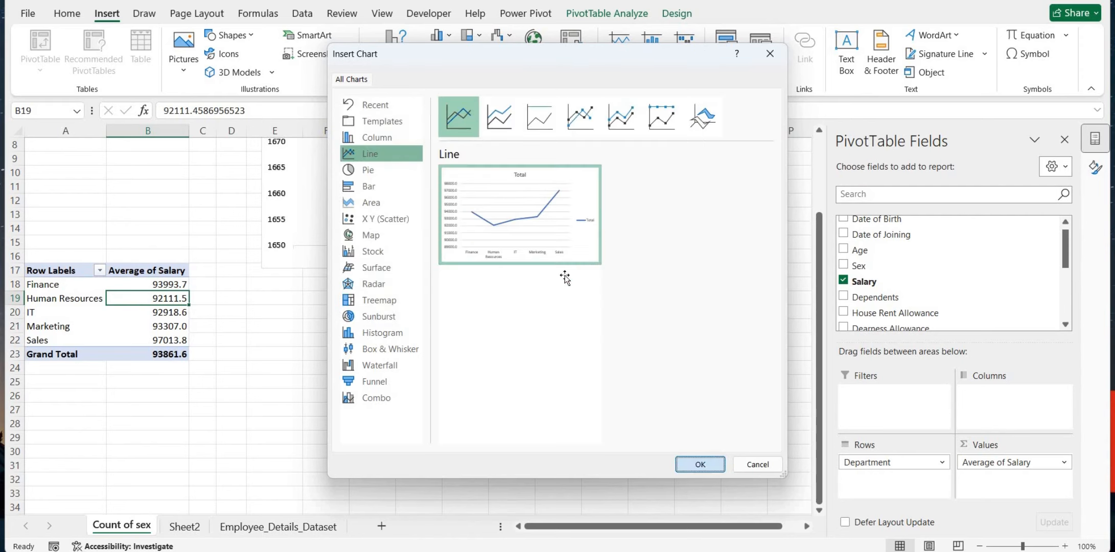
left_click_drag(600, 333, 701, 397)
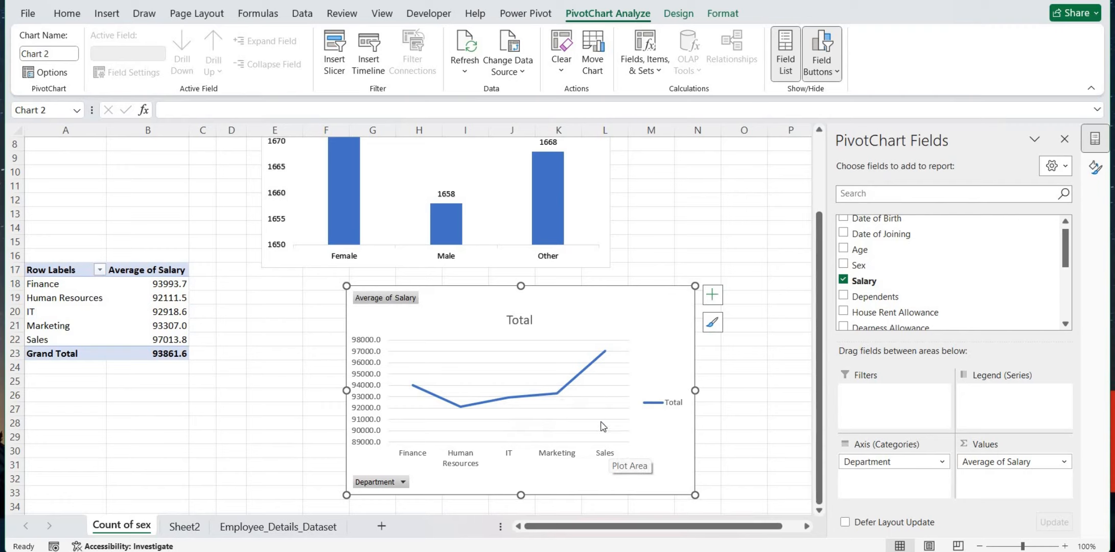
Remove the gridlines and legend from the average salary line chart, keeping the axes and chart title
left_click(713, 325)
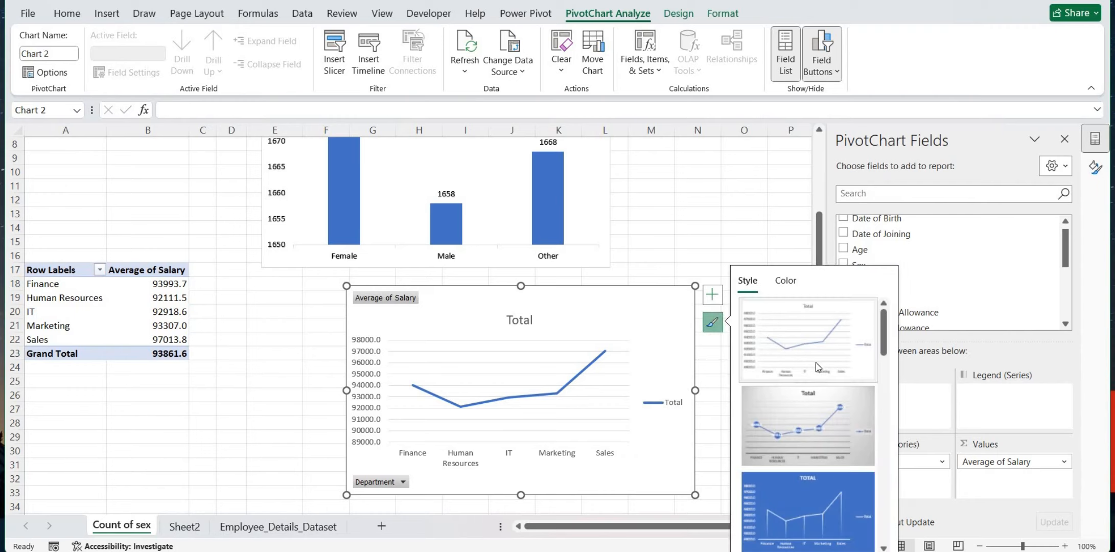
left_click(785, 281)
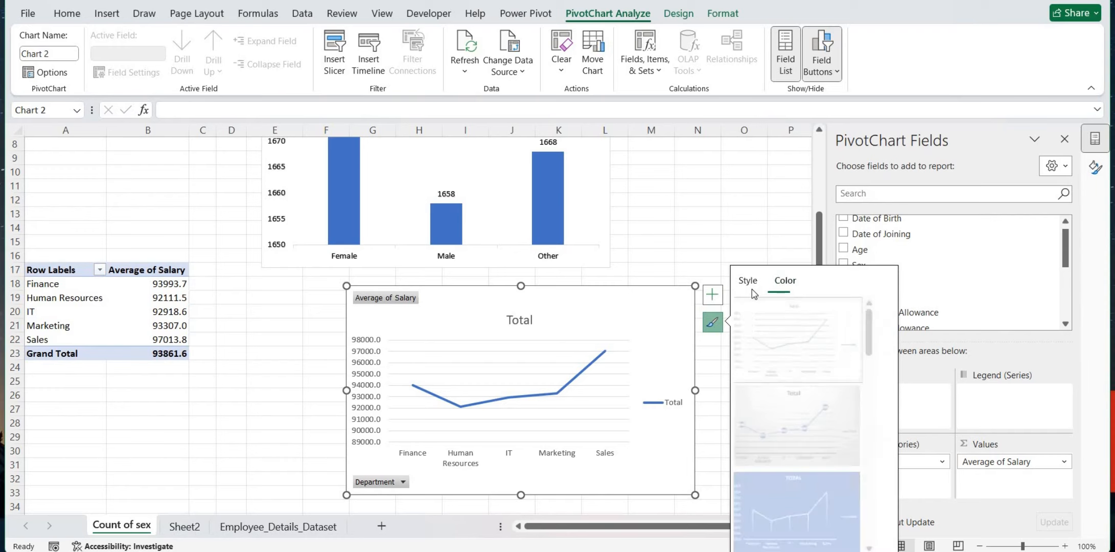
left_click(711, 294)
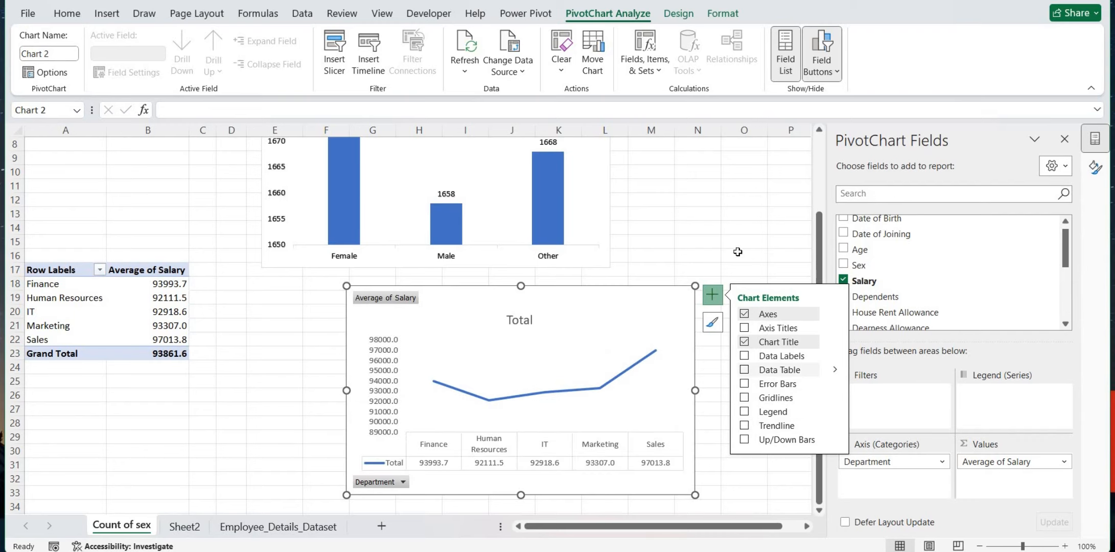
left_click(723, 216)
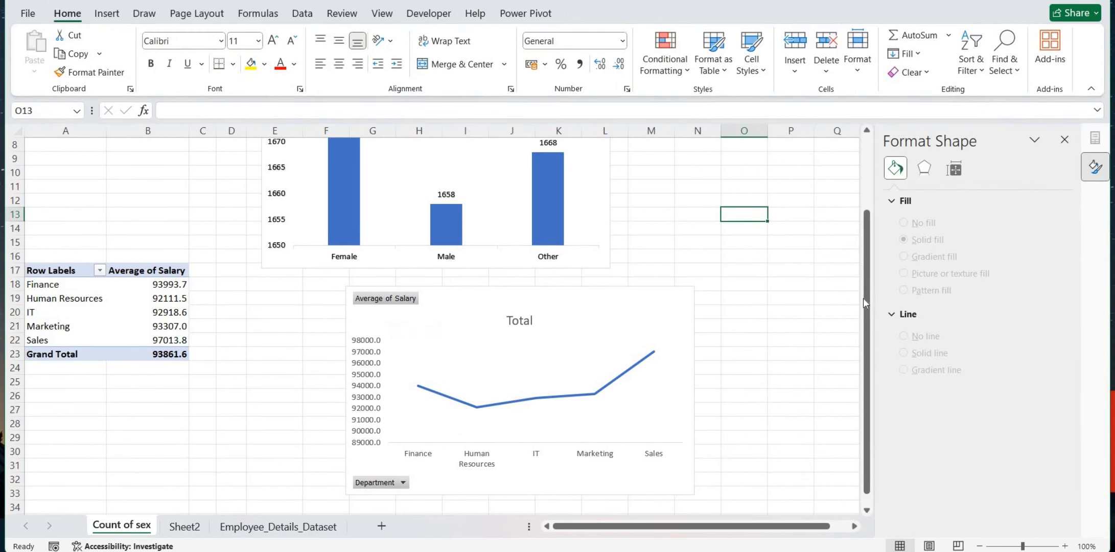
Hide all field buttons on the average salary line chart
left_click_drag(870, 254, 862, 298)
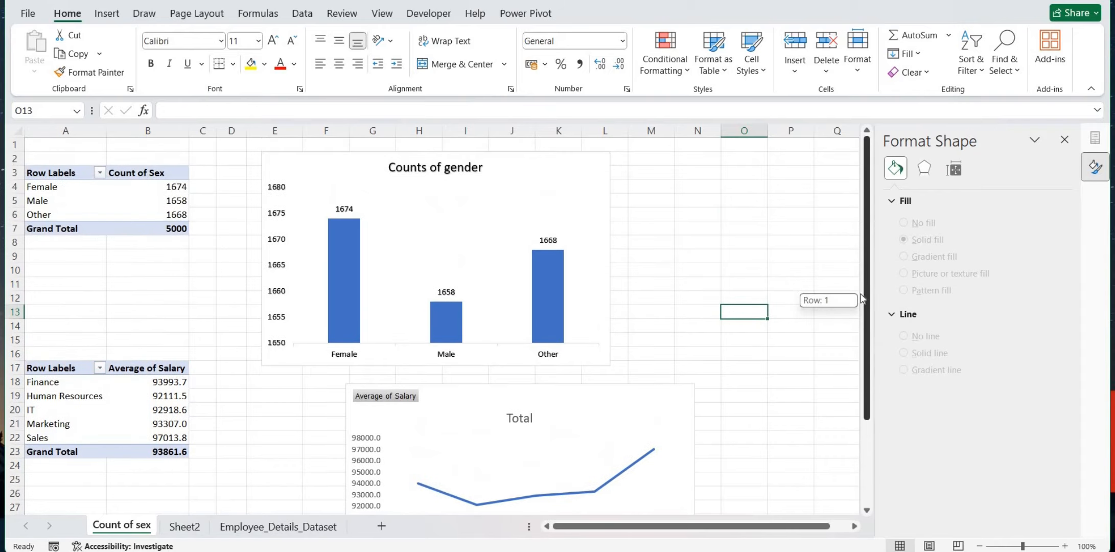
left_click_drag(865, 387, 871, 366)
left_click_drag(898, 140, 895, 114)
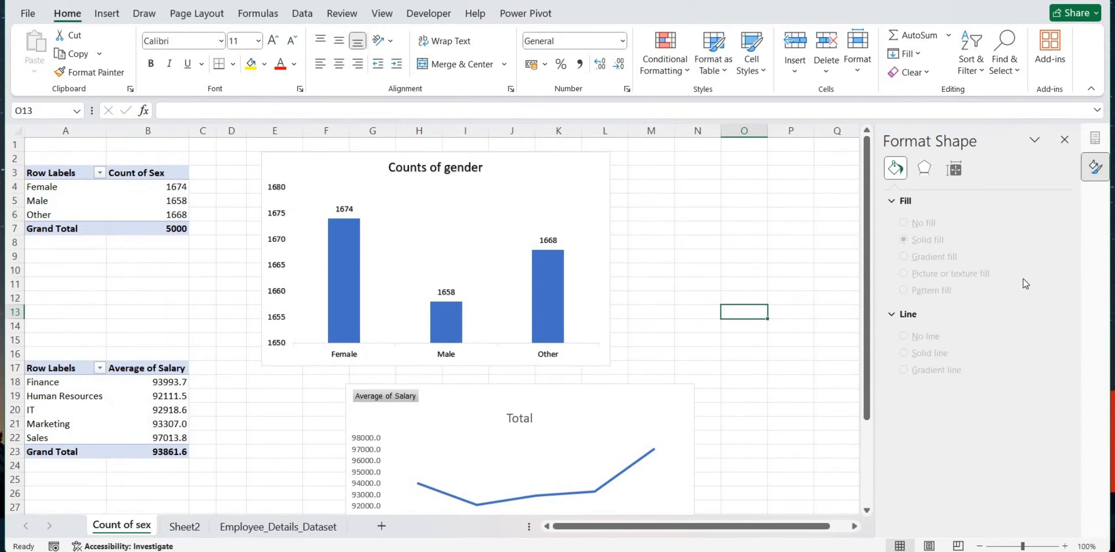
left_click_drag(863, 308, 865, 393)
left_click(400, 291)
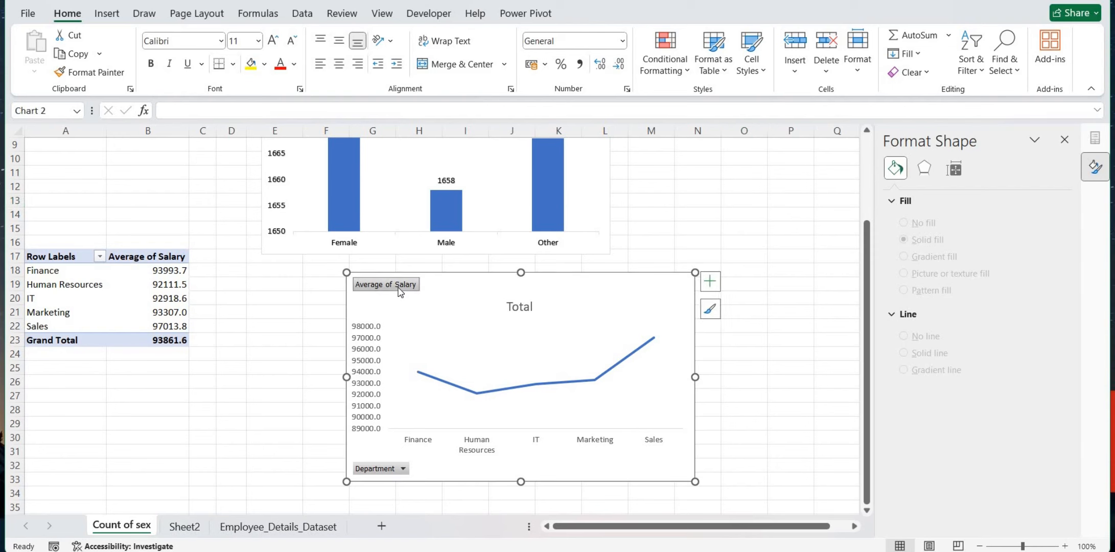
right_click(288, 448)
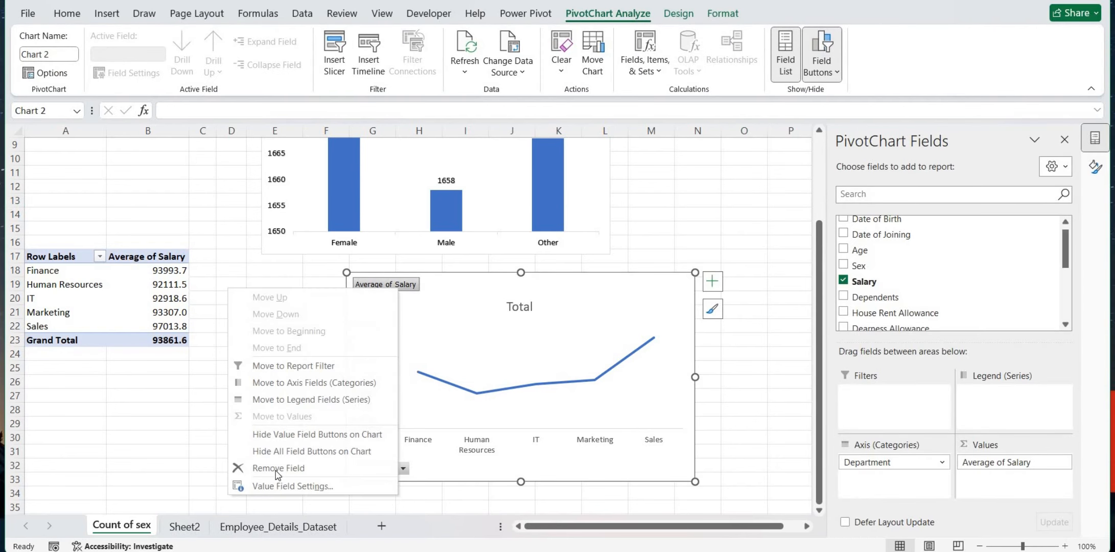
left_click(310, 449)
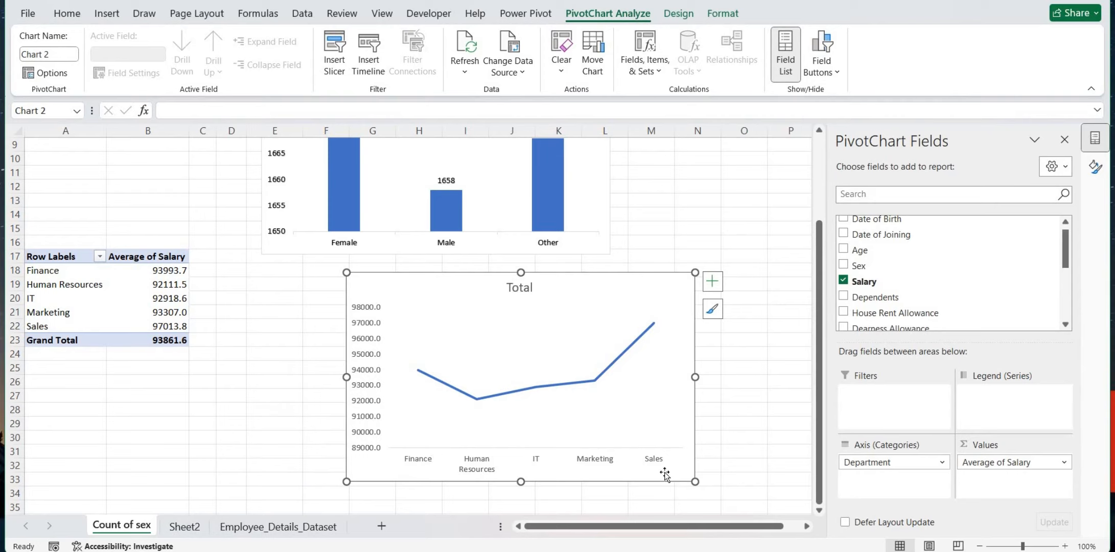
Make the department axis labels and the salary value axis labels of the line chart bold
double_click(407, 462)
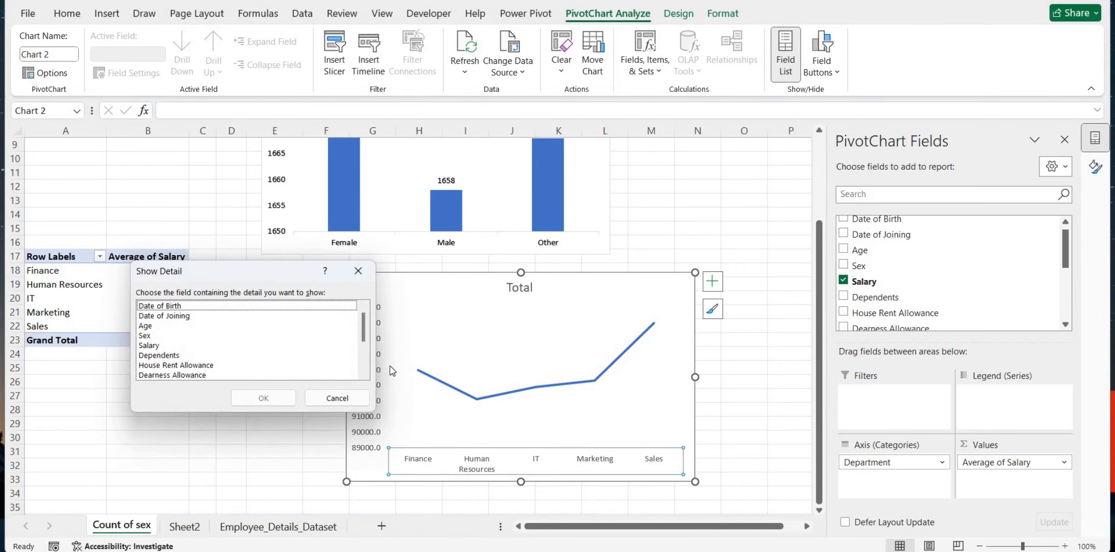
left_click(334, 398)
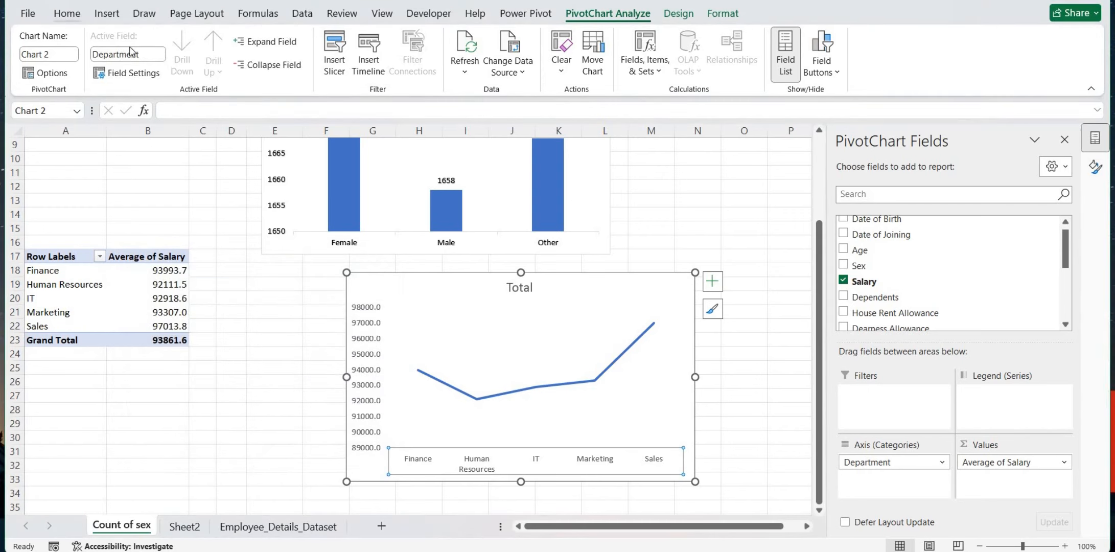
left_click(151, 65)
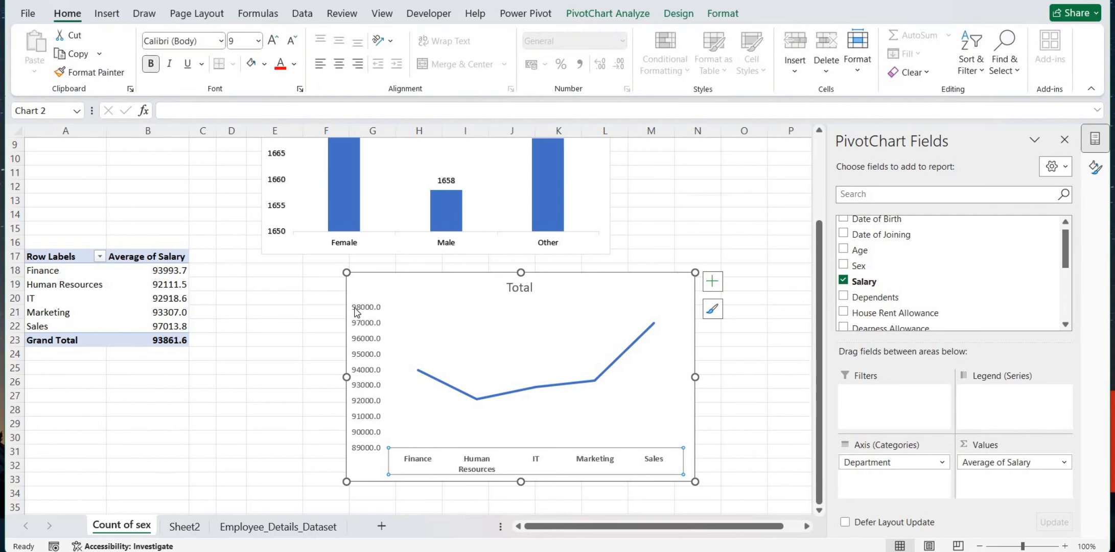
key("Up")
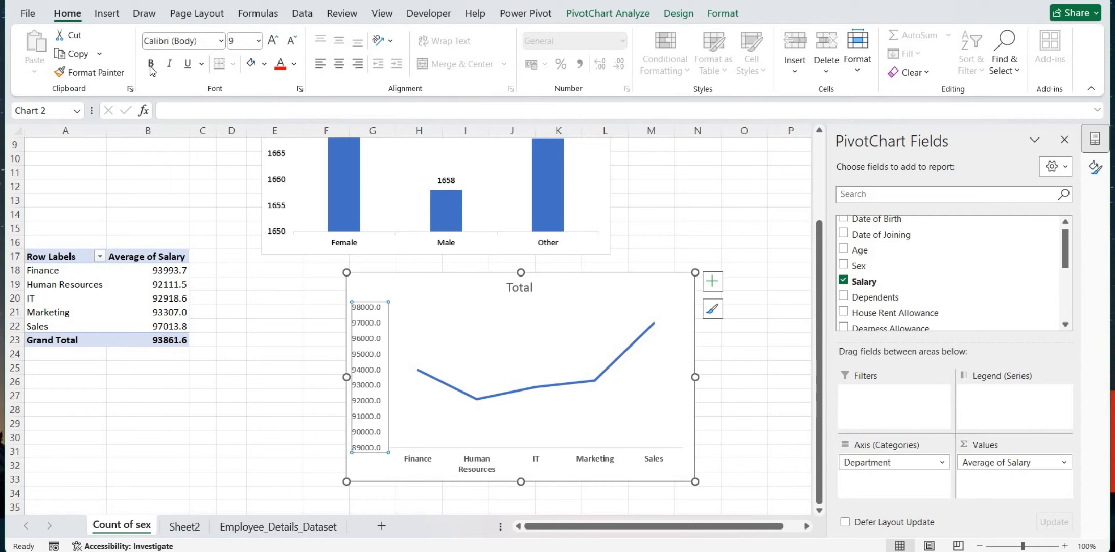
left_click(151, 68)
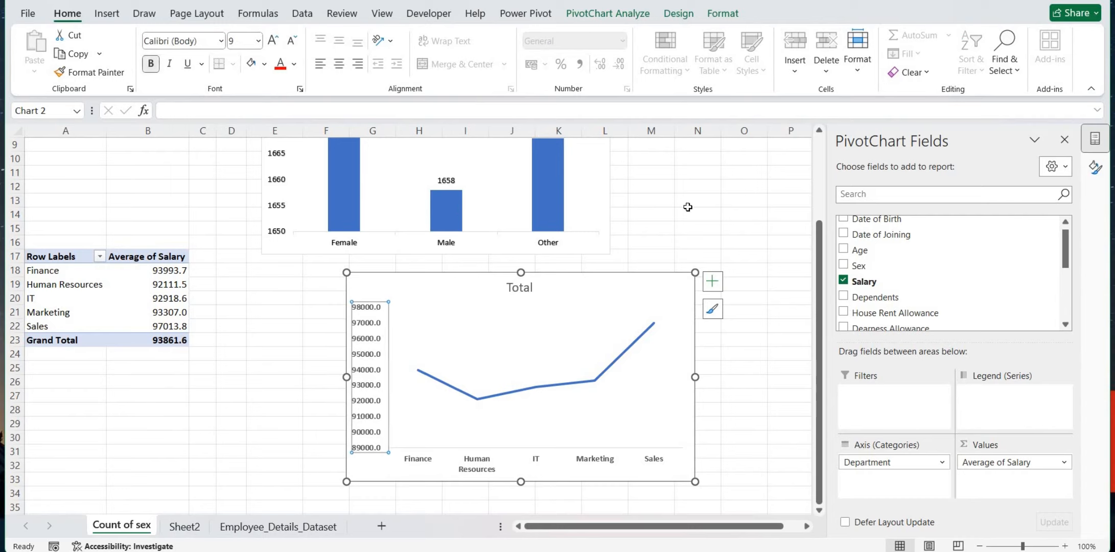
key("Escape")
key("Escape")
Replace the line chart's title with "Average Salary by Department"
left_click(524, 292)
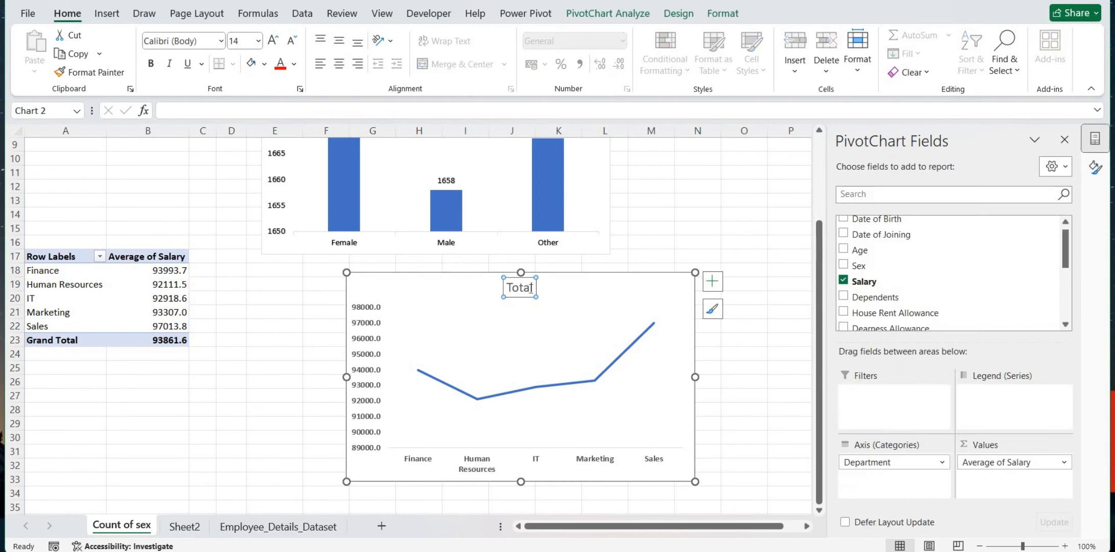
double_click(532, 289)
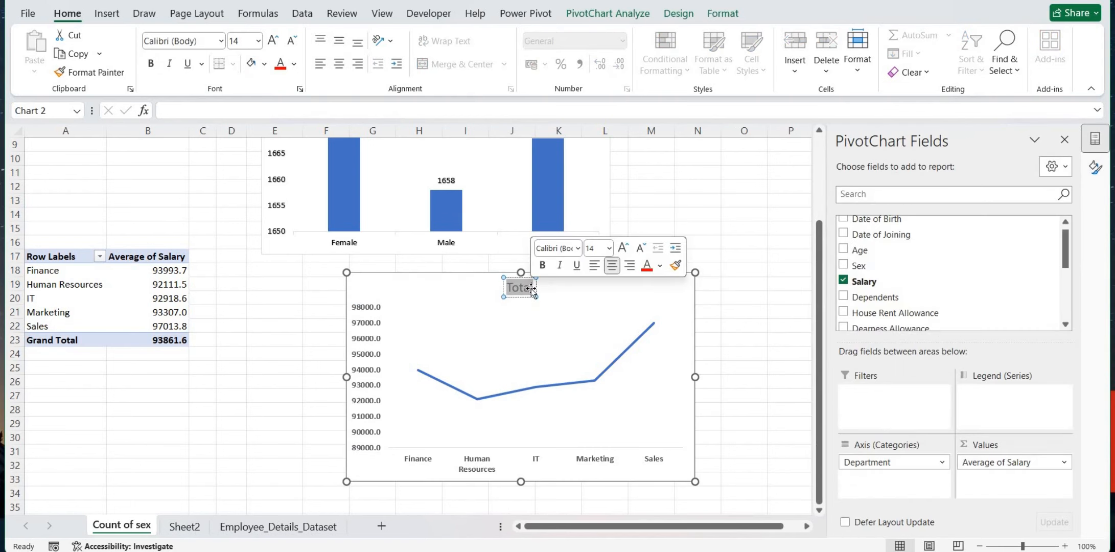
key("Delete")
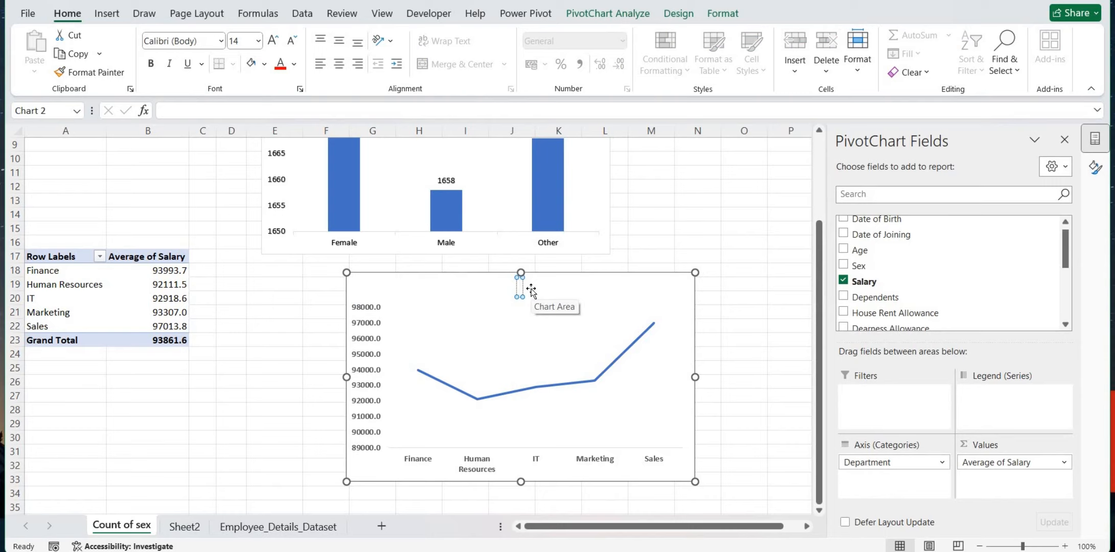
type("Av")
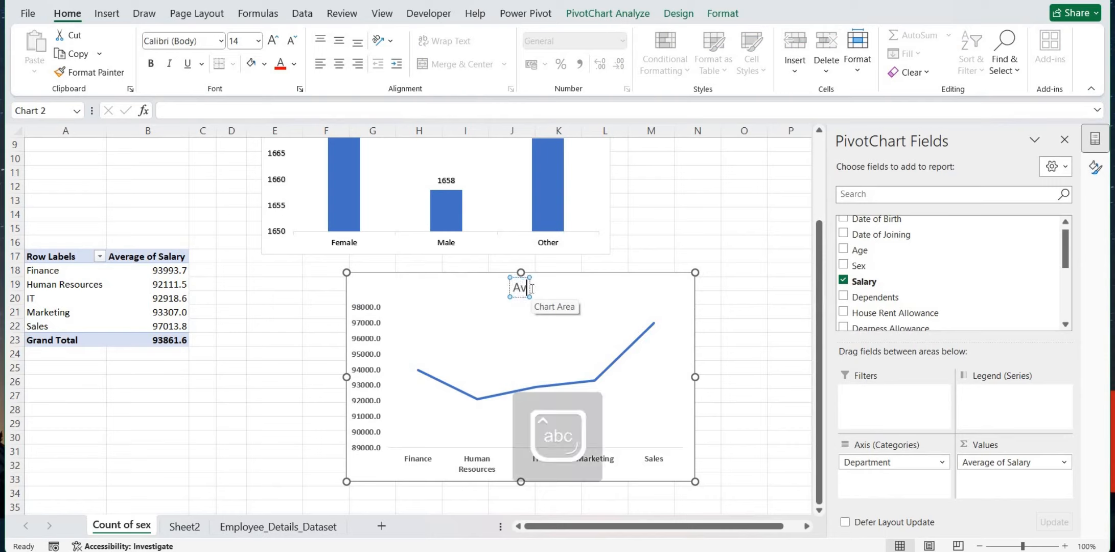
type("erage S")
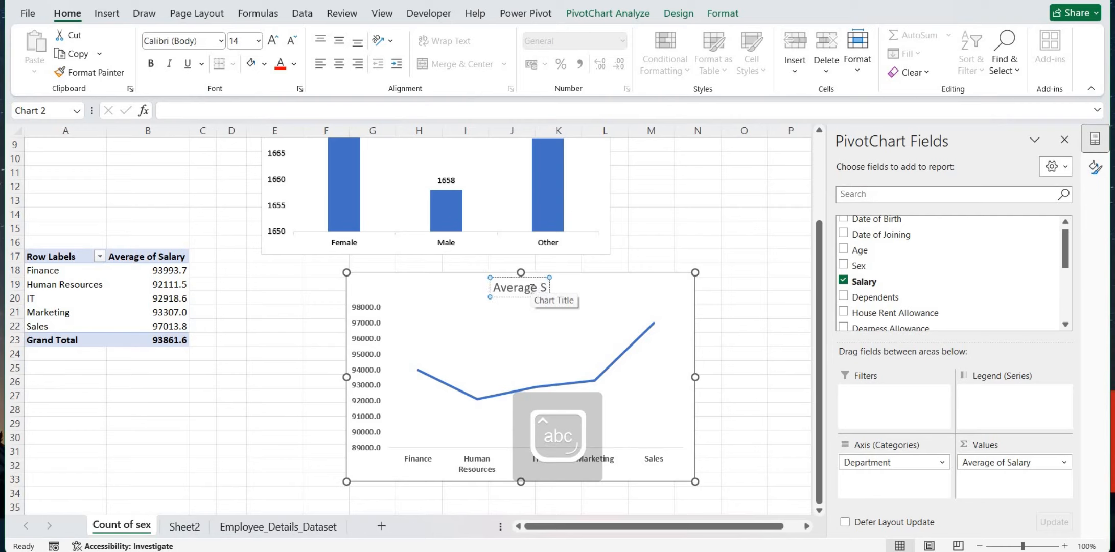
type("alary by De")
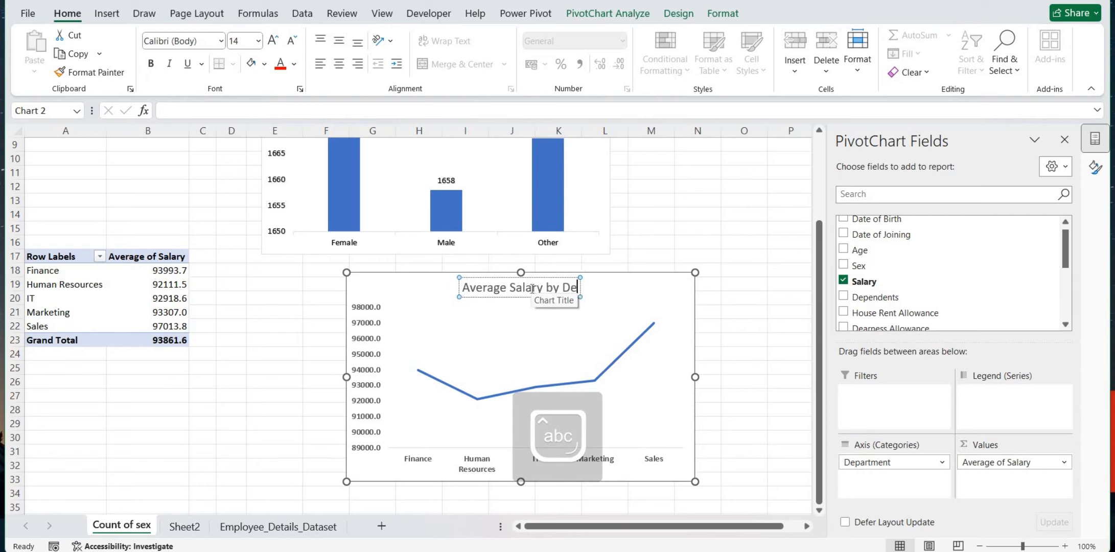
type("partment")
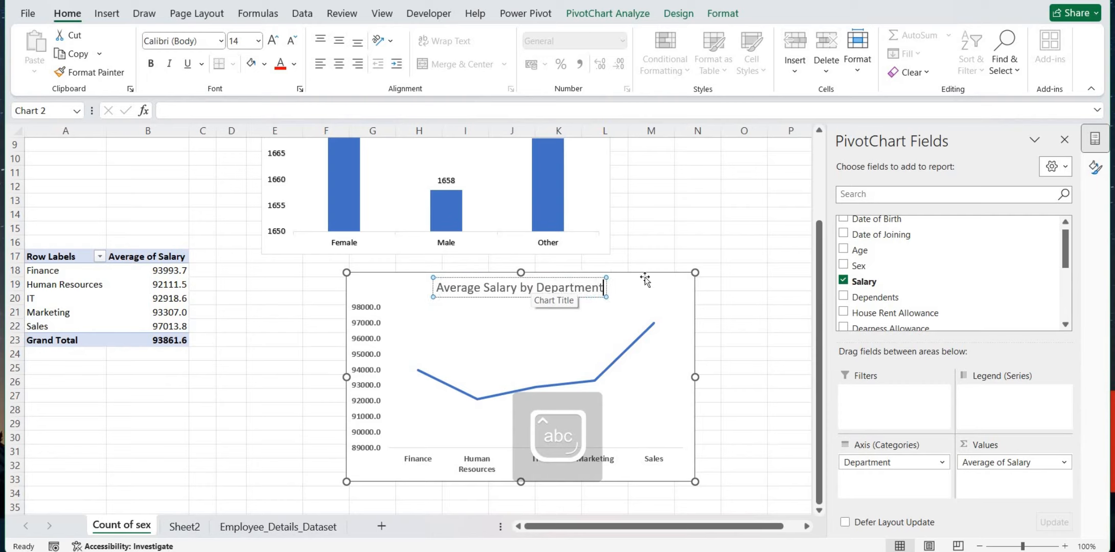
left_click(665, 353)
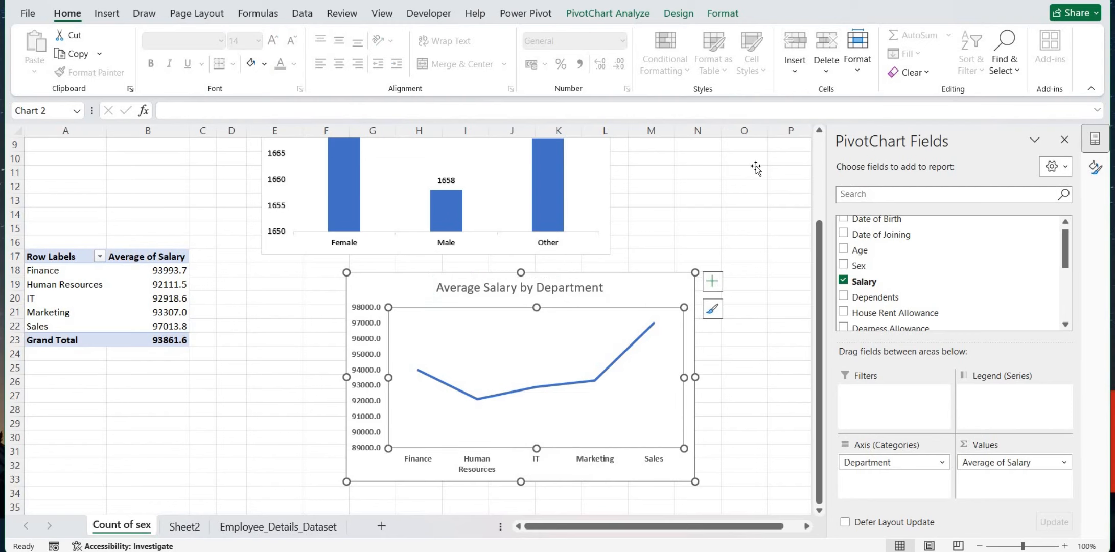
left_click(755, 168)
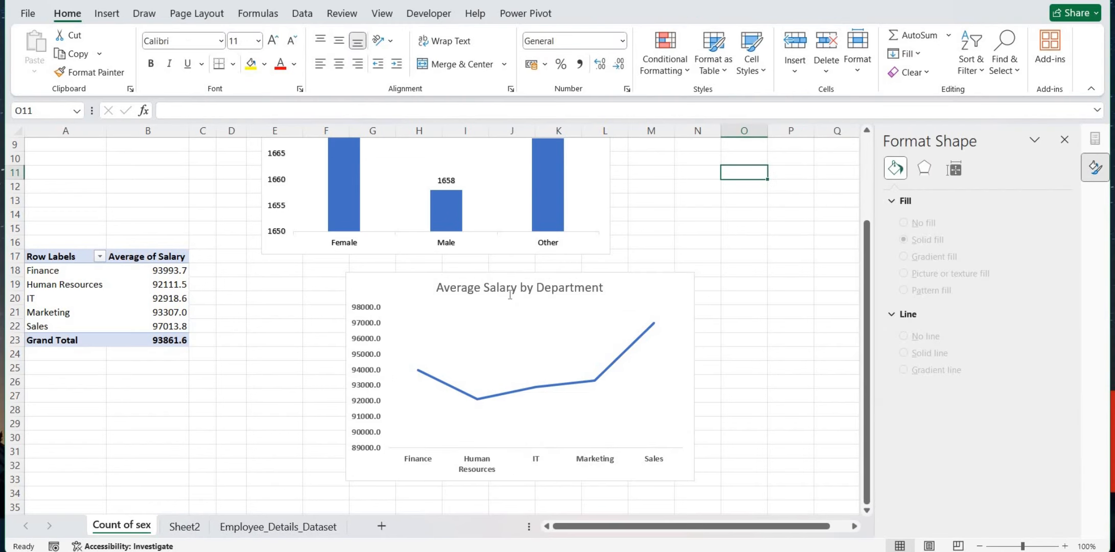
Make the line chart's title bold
left_click(510, 295)
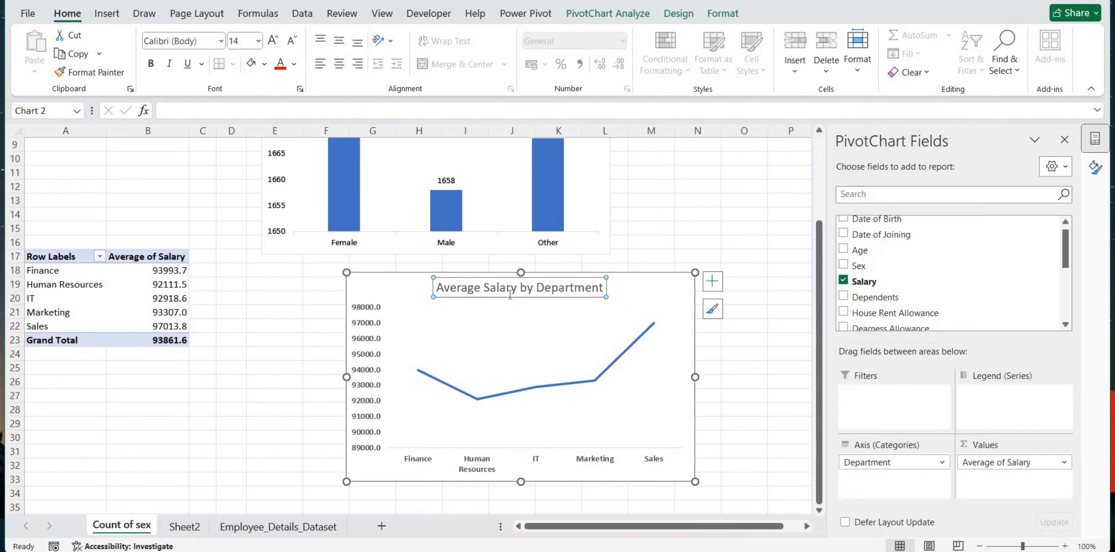
left_click(152, 65)
left_click(678, 227)
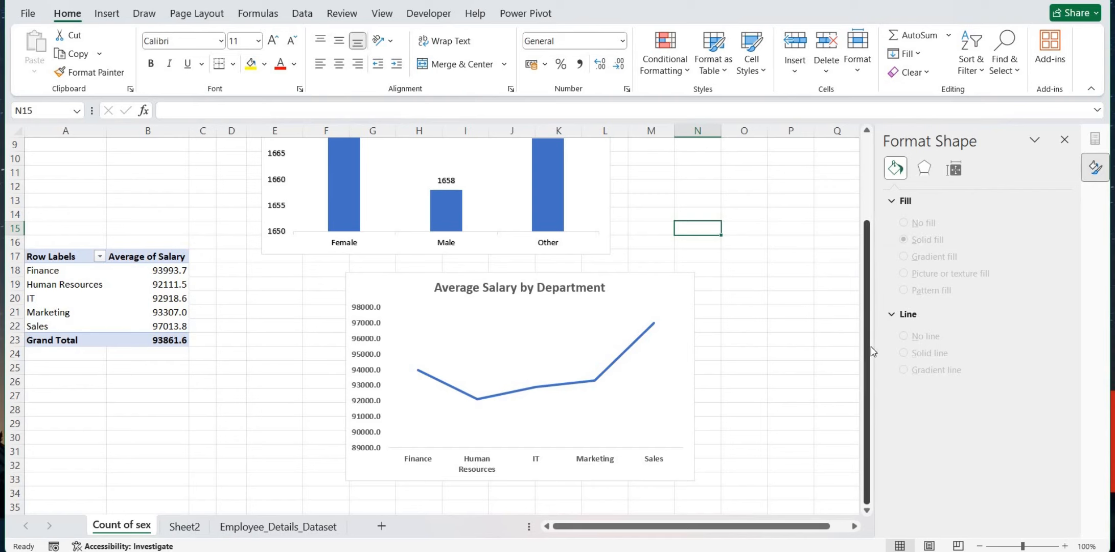
scroll(852, 188, "up", 3)
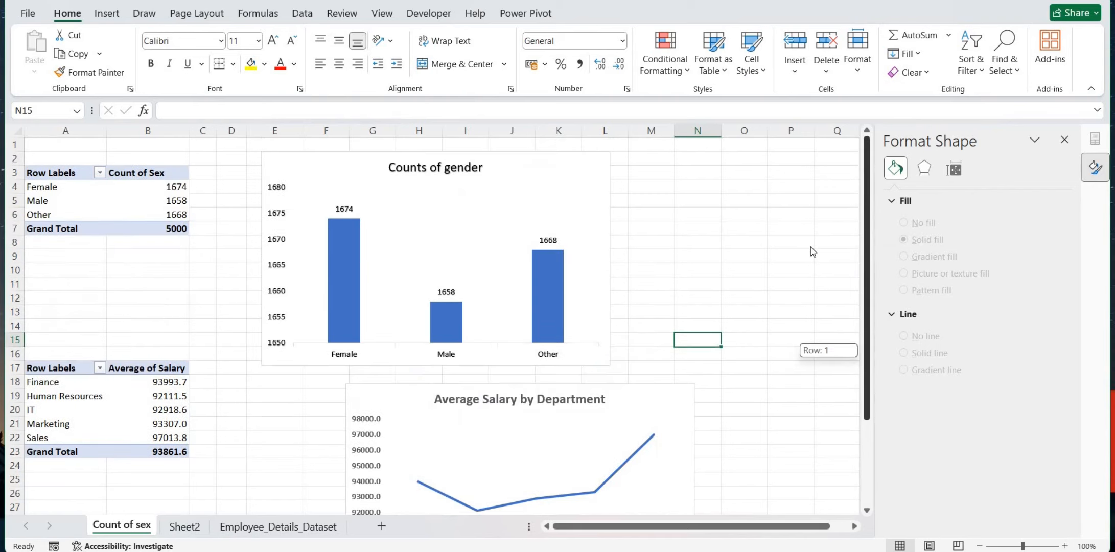
left_click_drag(837, 424, 896, 261)
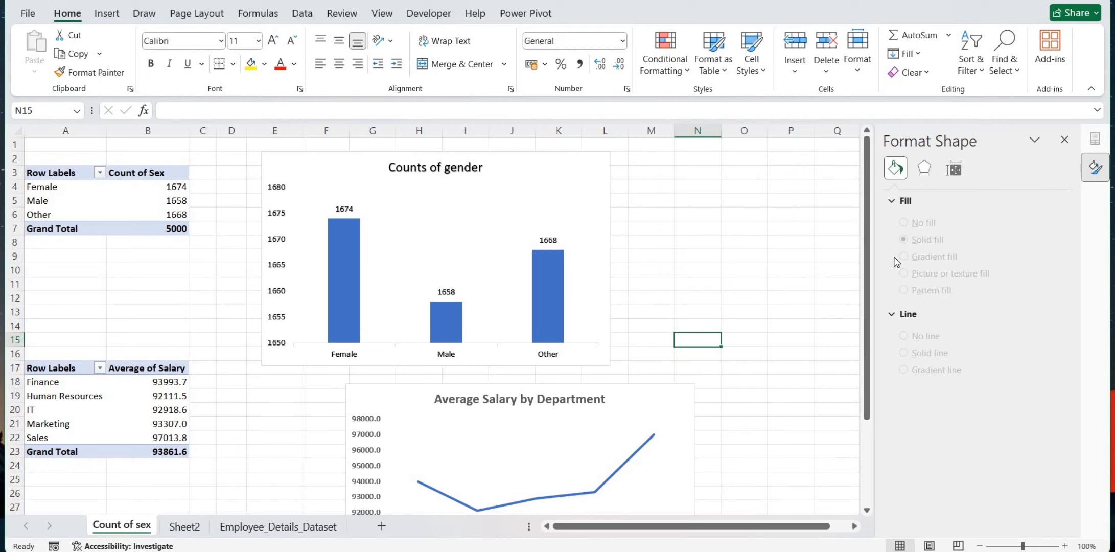